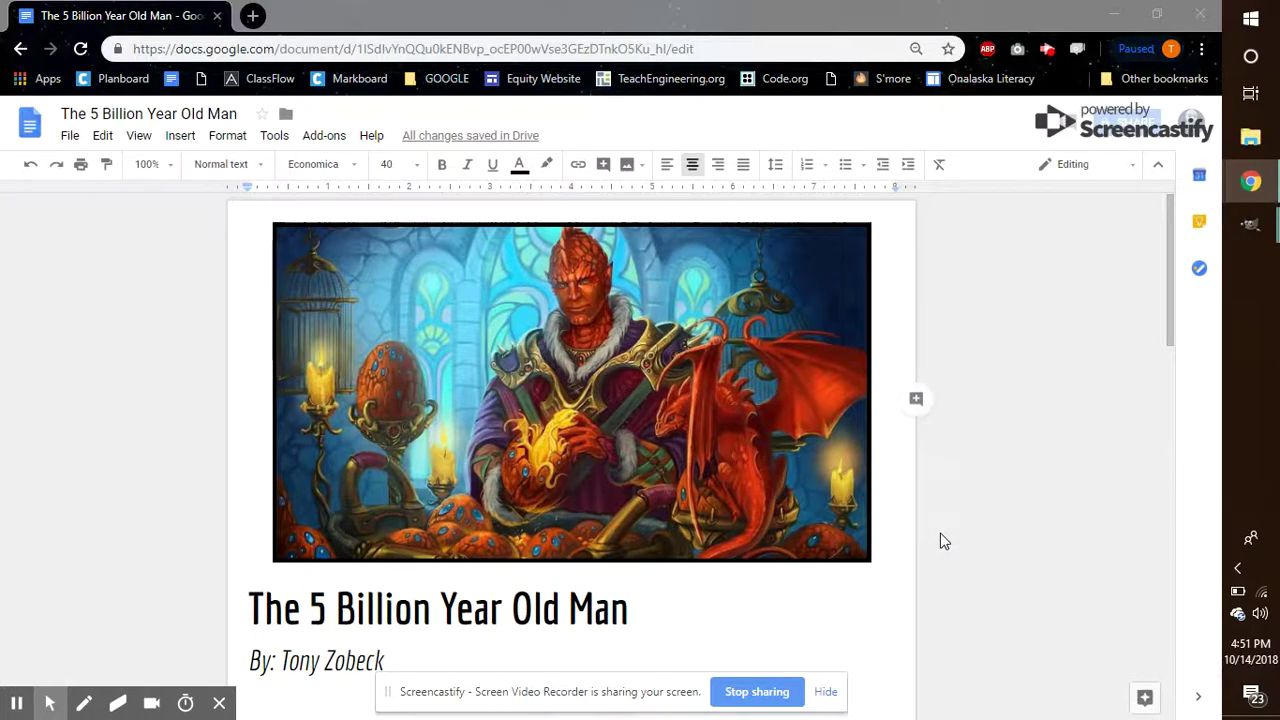
Read through the story document from its cover picture to the last paragraph and return to the beginning.
{"action": "scroll", "coordinate": [940, 541], "scroll_direction": "down", "scroll_amount": 1}
{"action": "scroll", "coordinate": [940, 541], "scroll_direction": "down", "scroll_amount": 2}
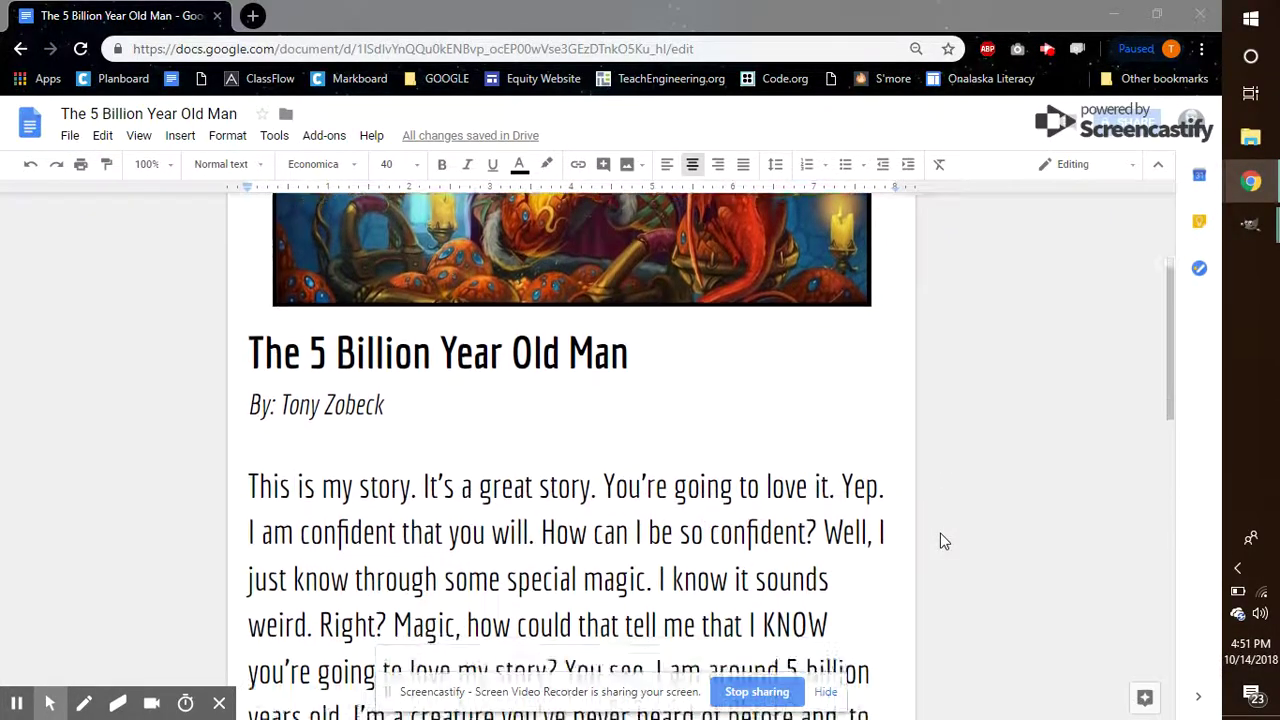
{"action": "scroll", "coordinate": [940, 541], "scroll_direction": "down", "scroll_amount": 4}
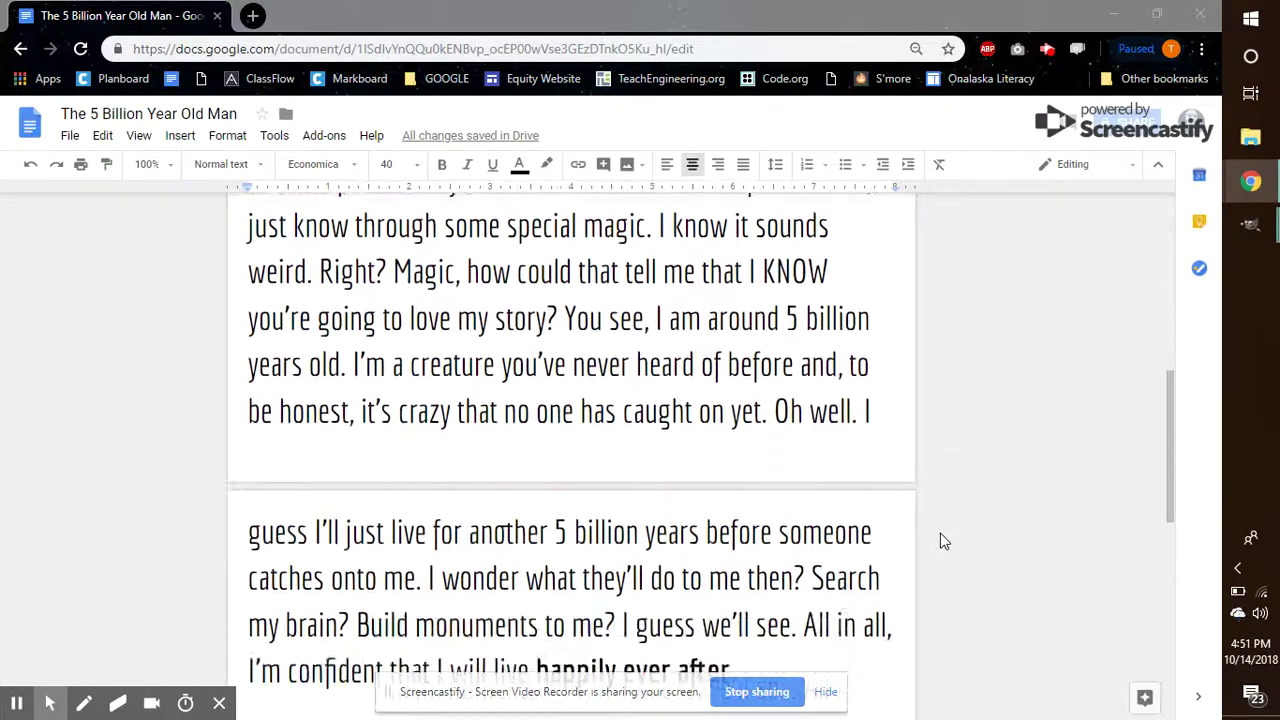
{"action": "scroll", "coordinate": [940, 541], "scroll_direction": "down", "scroll_amount": 3}
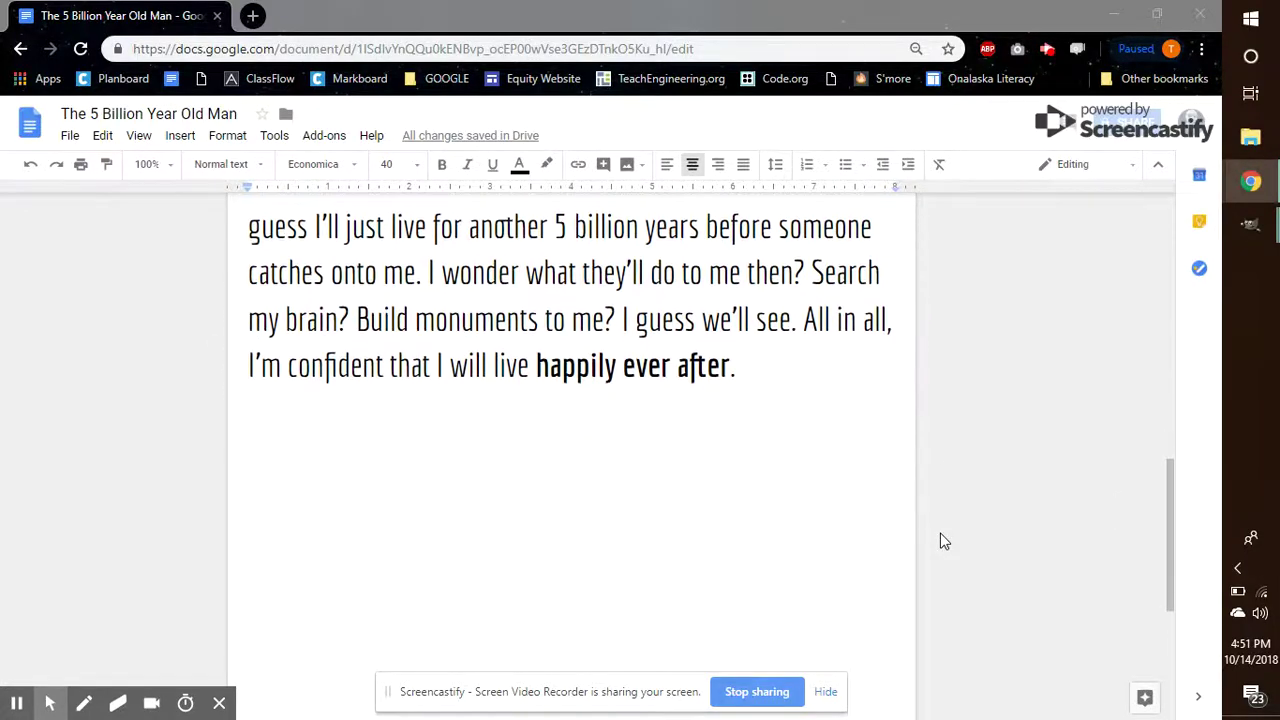
{"action": "scroll", "coordinate": [940, 541], "scroll_direction": "down", "scroll_amount": 2}
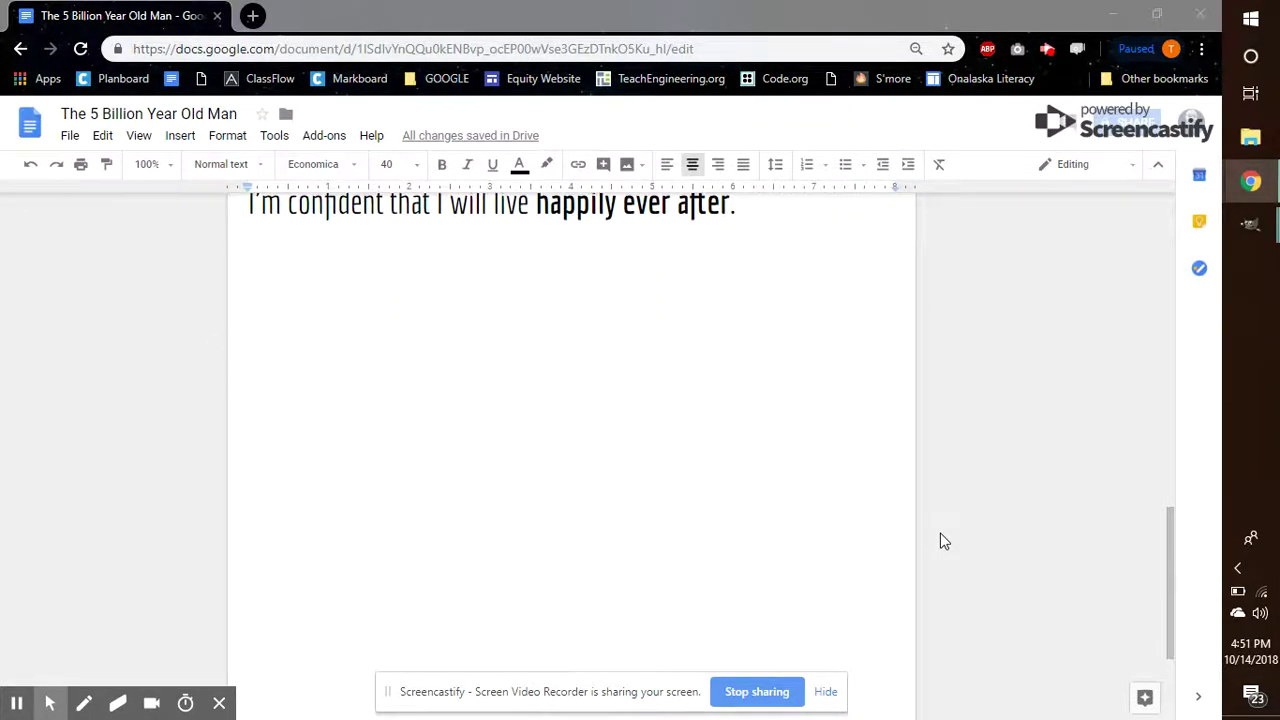
{"action": "scroll", "coordinate": [940, 541], "scroll_direction": "up", "scroll_amount": 1}
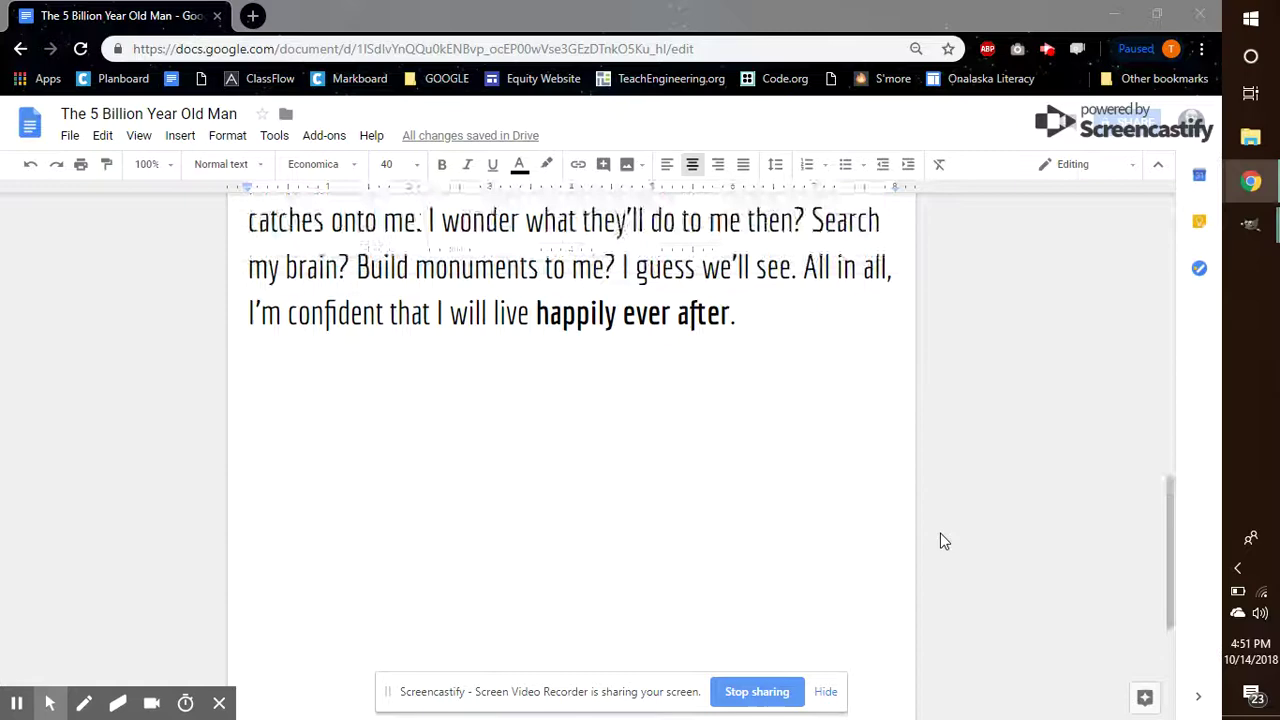
{"action": "scroll", "coordinate": [940, 541], "scroll_direction": "up", "scroll_amount": 1}
{"action": "scroll", "coordinate": [940, 541], "scroll_direction": "up", "scroll_amount": 1}
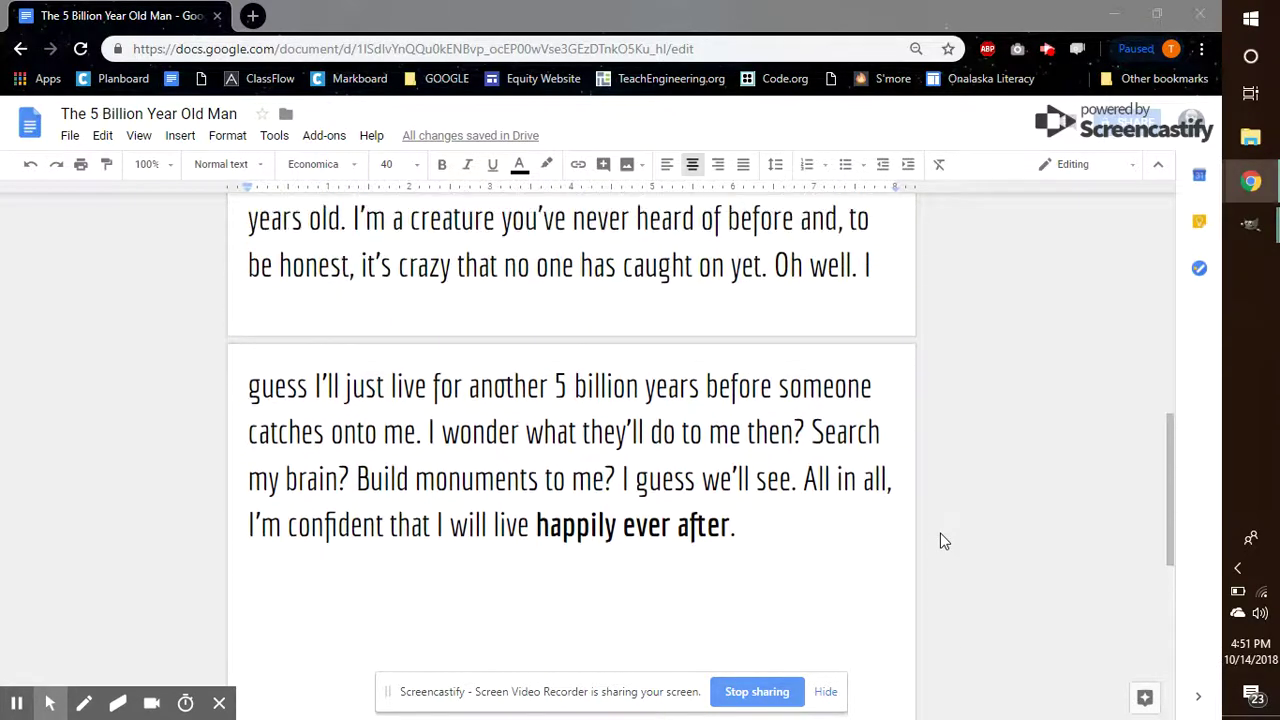
{"action": "scroll", "coordinate": [940, 541], "scroll_direction": "up", "scroll_amount": 6}
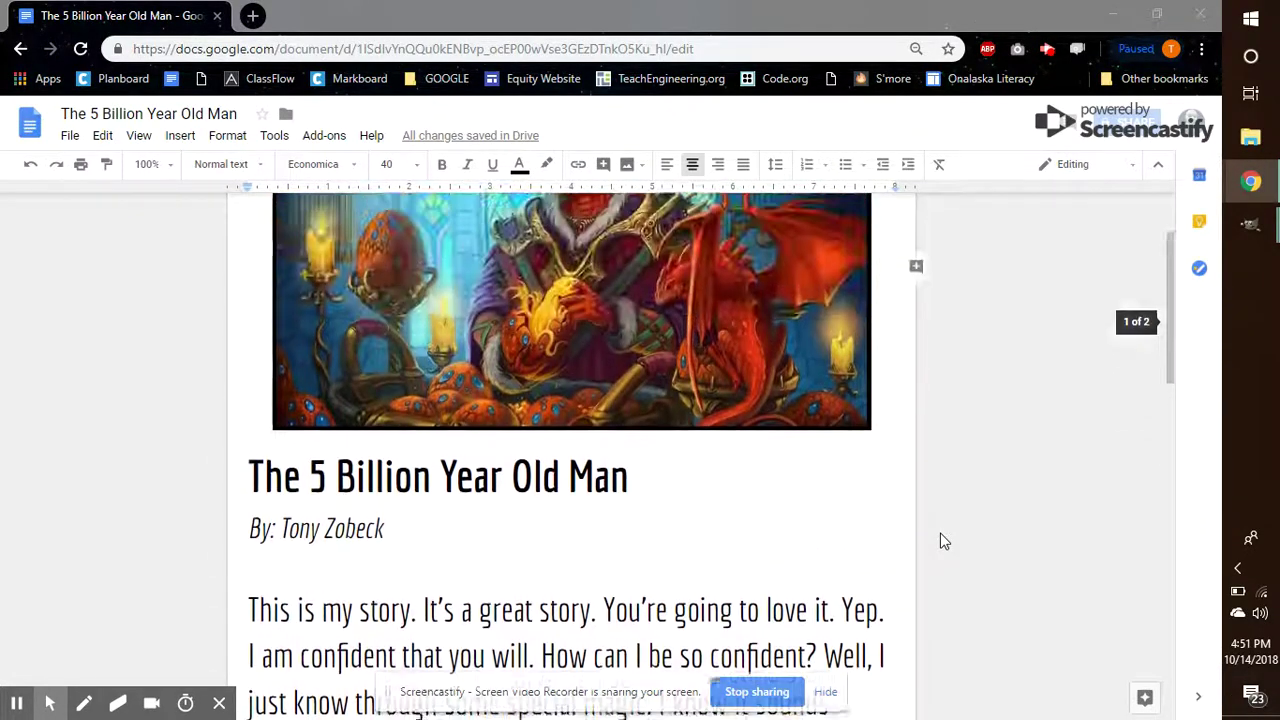
{"action": "scroll", "coordinate": [940, 541], "scroll_direction": "up", "scroll_amount": 1}
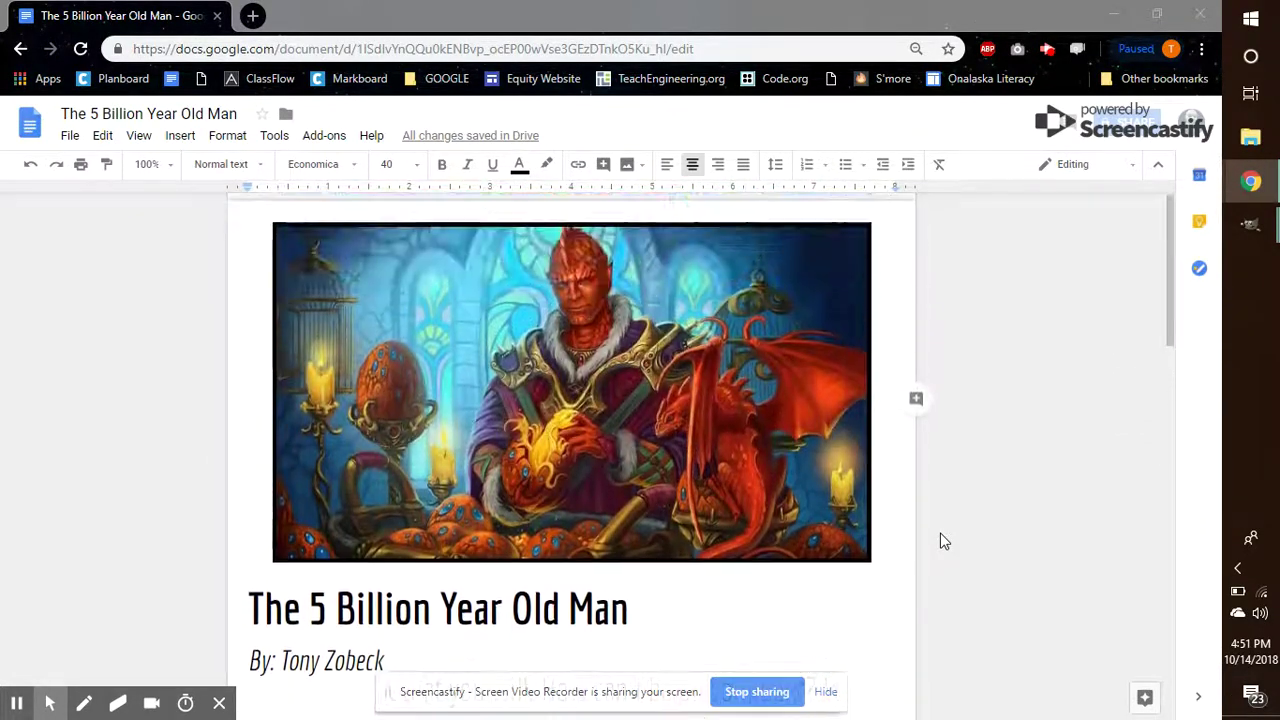
Publish the document to the web as a link, confirm the publication and select the published link.
{"action": "left_click", "coordinate": [70, 137]}
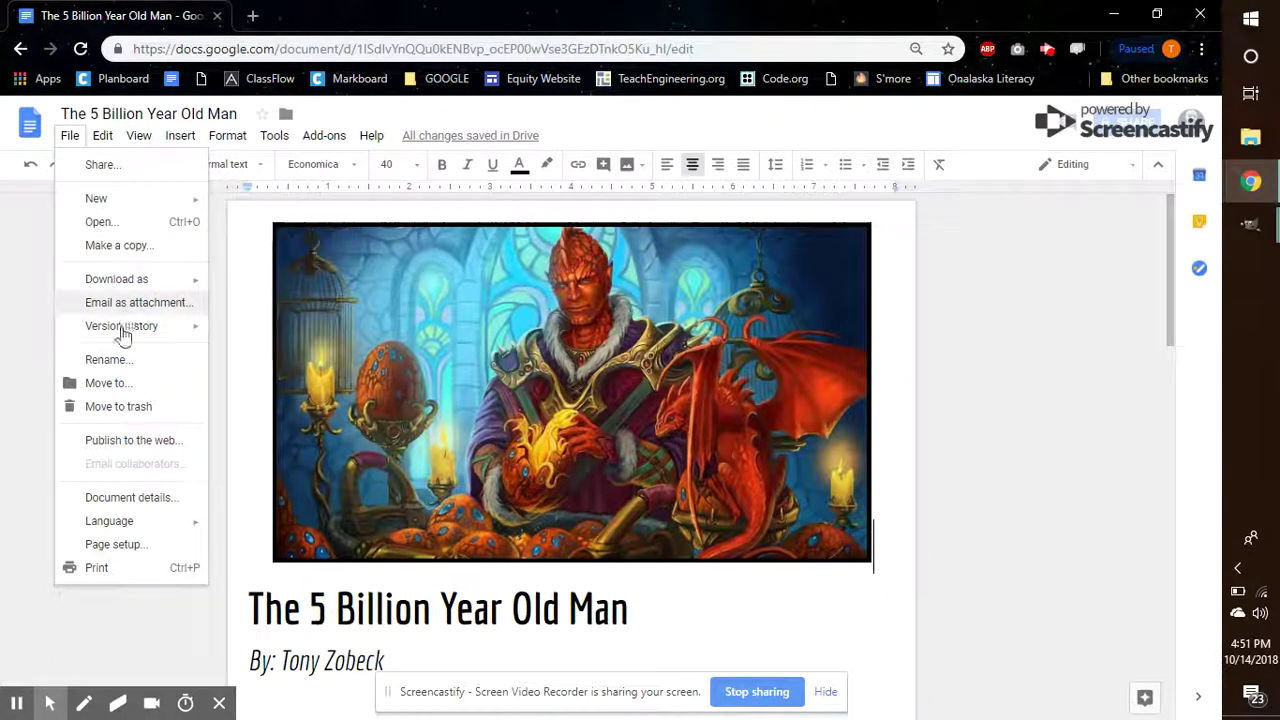
{"action": "left_click", "coordinate": [128, 442]}
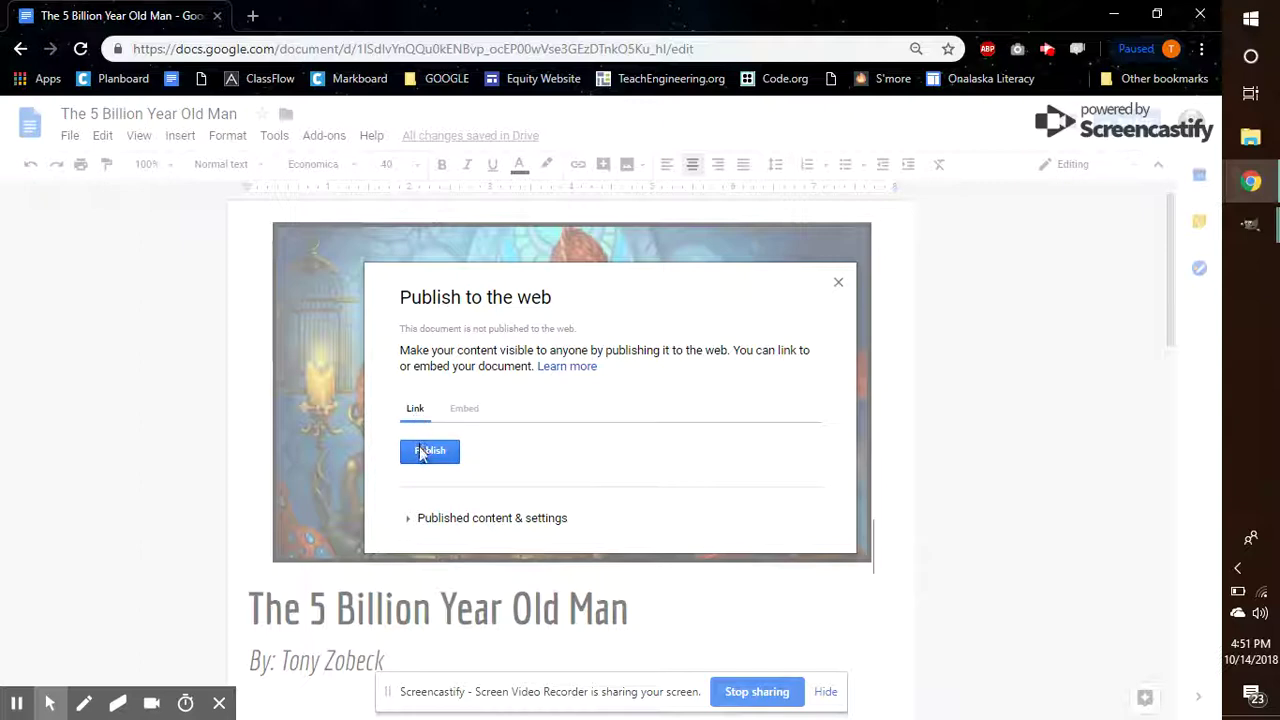
{"action": "left_click", "coordinate": [421, 453]}
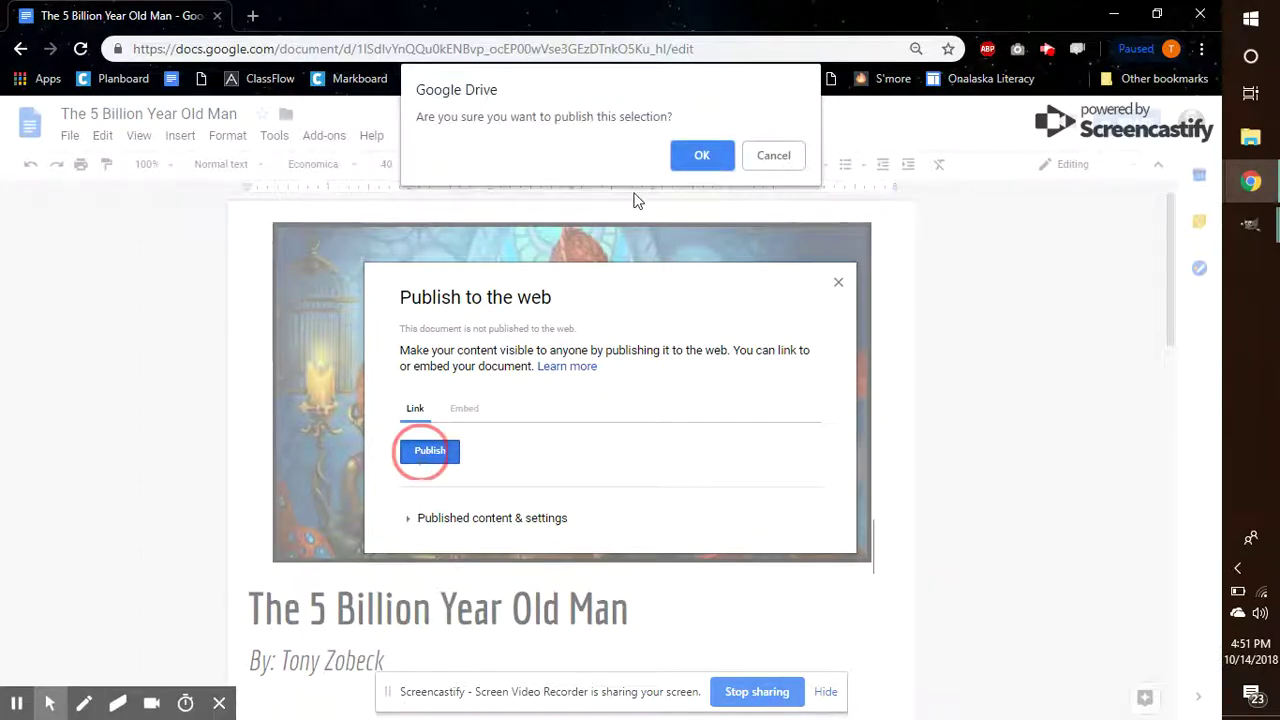
{"action": "left_click", "coordinate": [703, 155]}
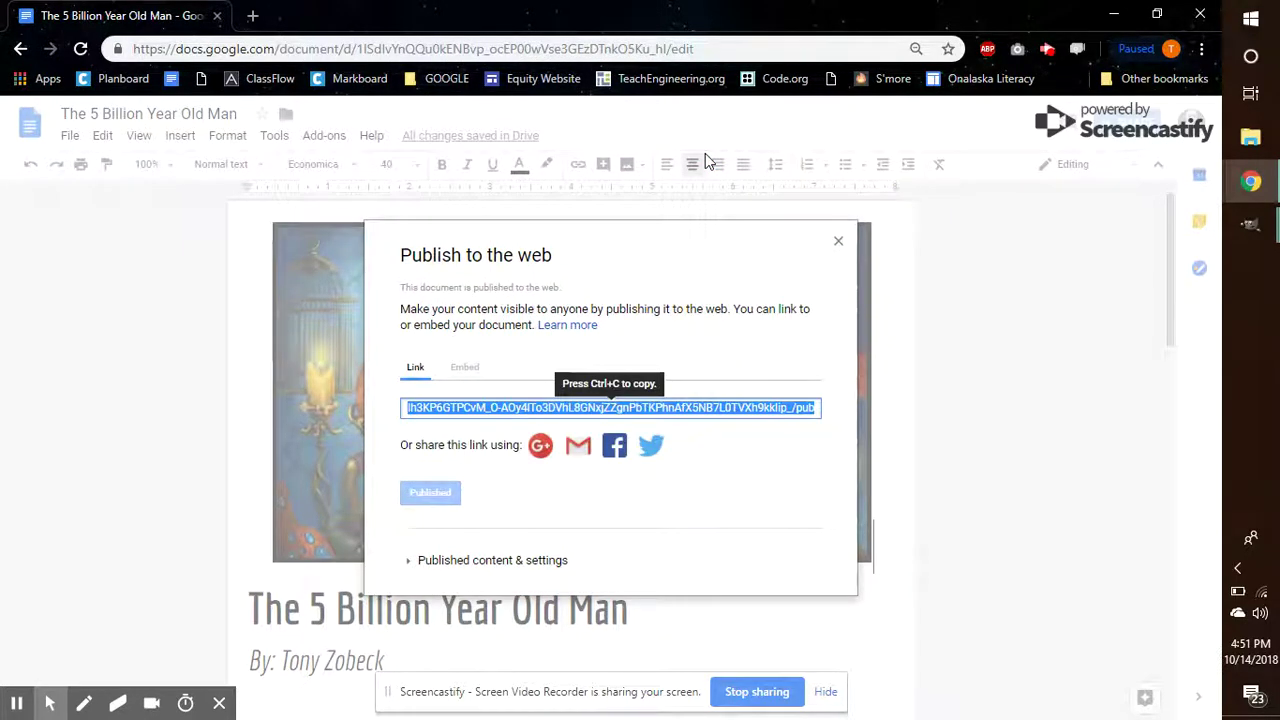
{"action": "left_click", "coordinate": [547, 408]}
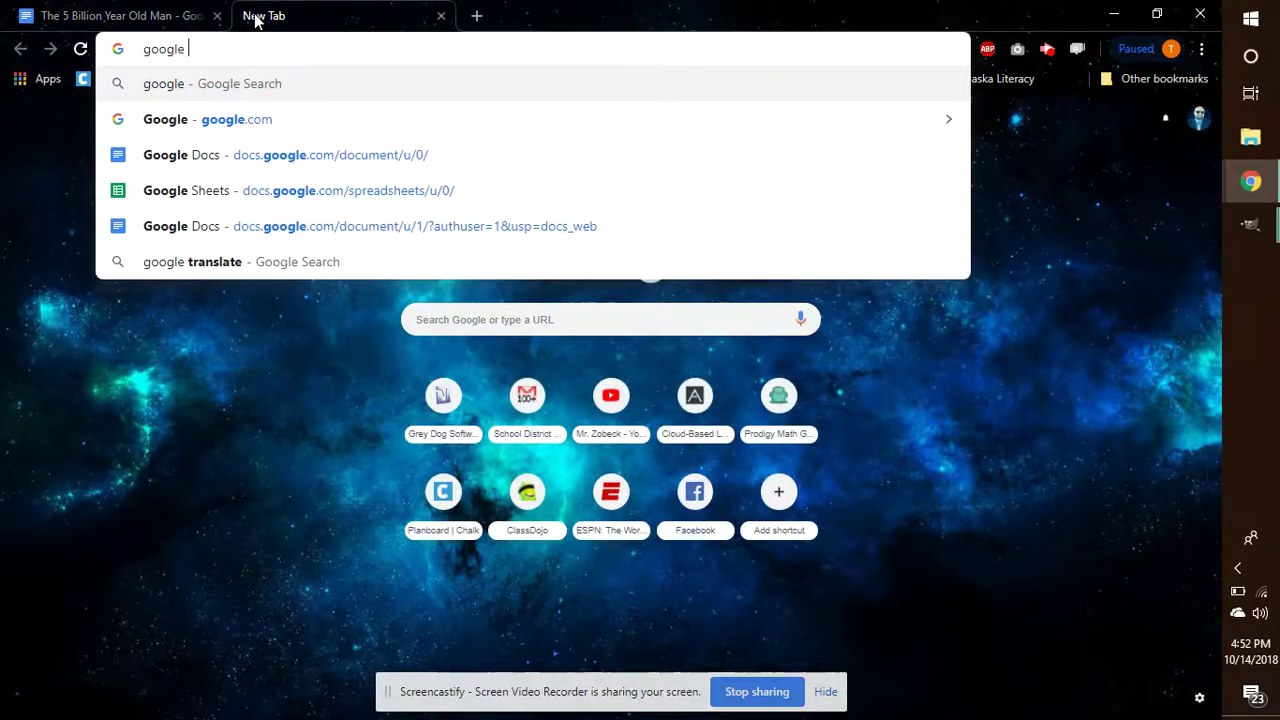
Search the web for "google sites" in a new browser tab, open Google Sites and switch to the new Google Sites version.
{"action": "type", "text": "es"}
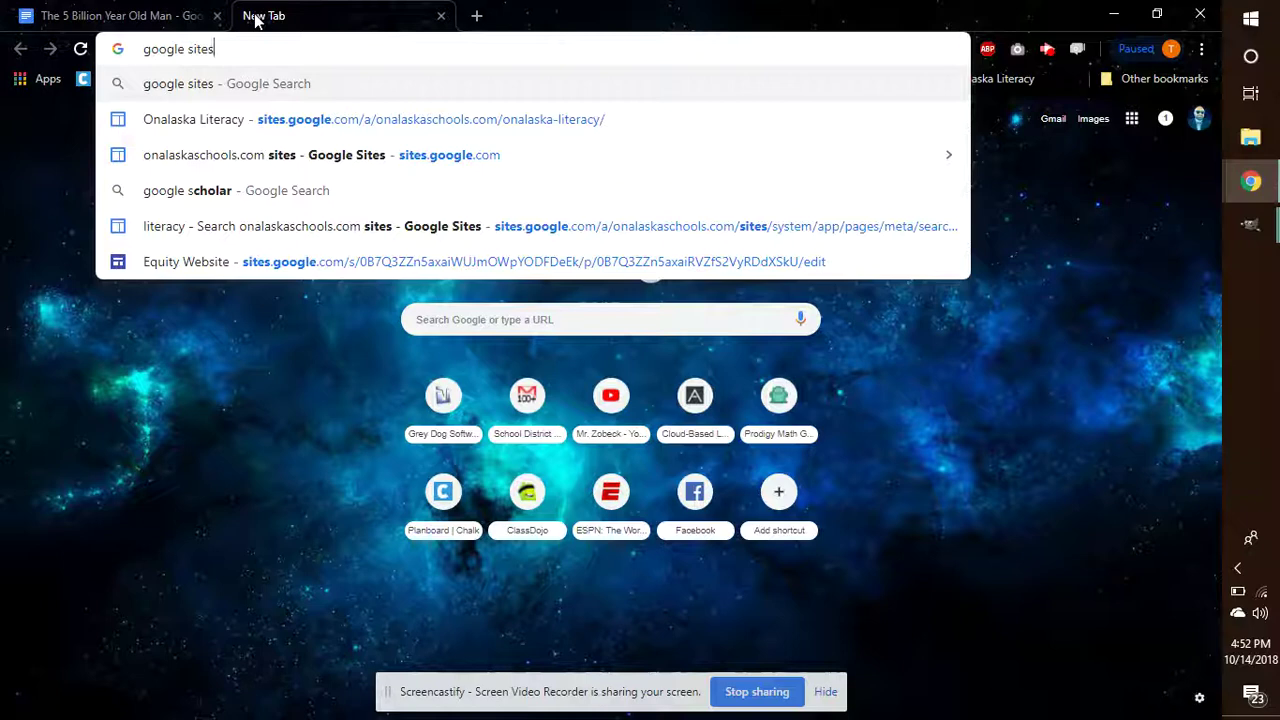
{"action": "left_click_drag", "start_coordinate": [189, 48], "coordinate": [218, 48]}
{"action": "key", "text": "Return"}
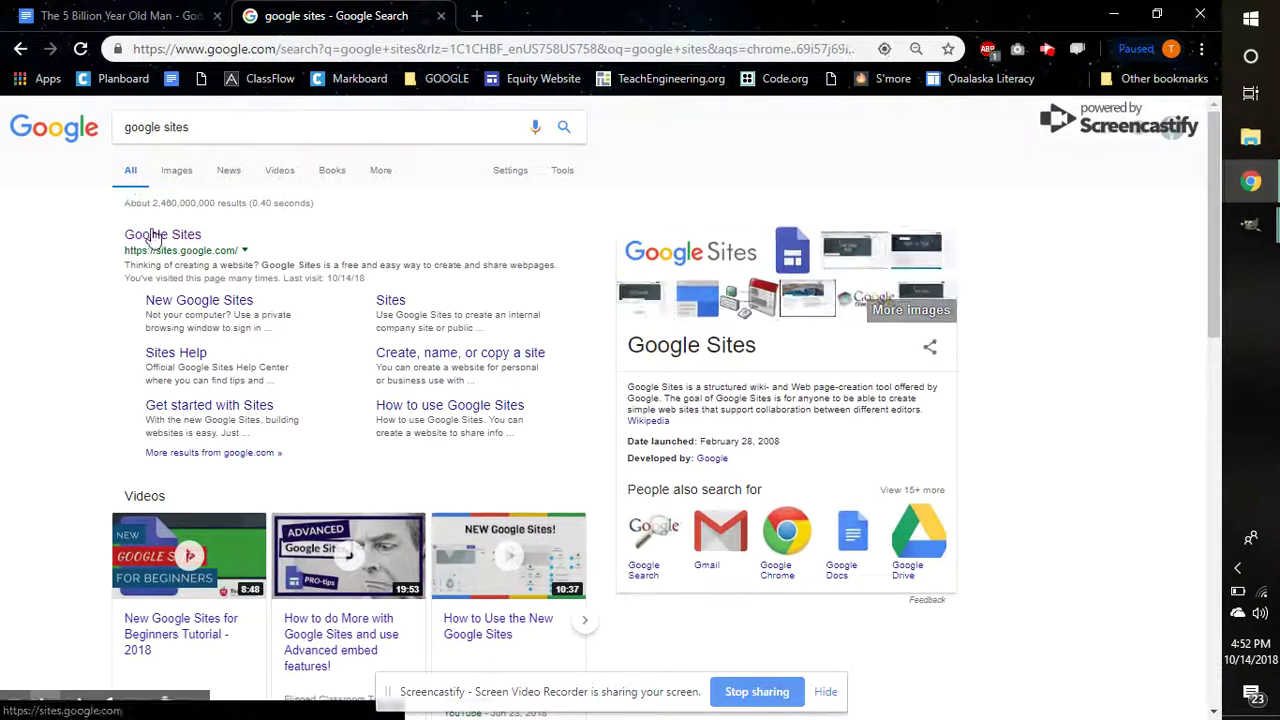
{"action": "left_click", "coordinate": [155, 238]}
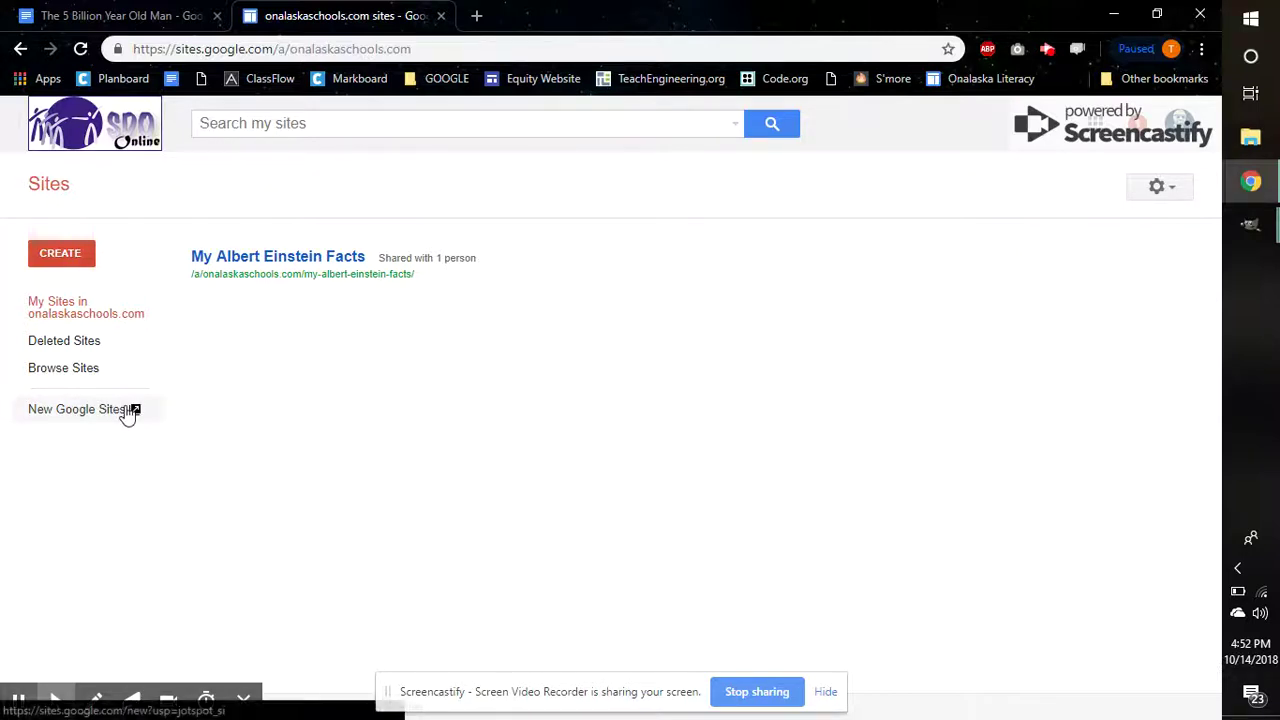
{"action": "left_click", "coordinate": [80, 417]}
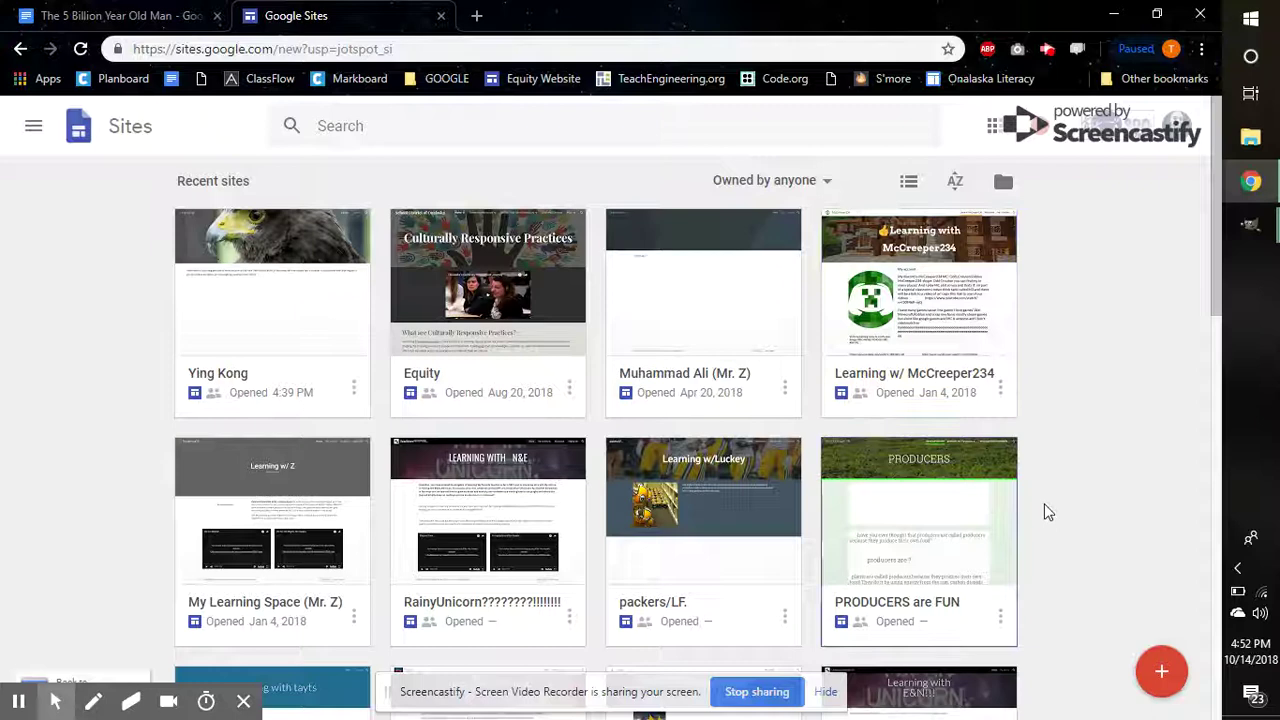
Create a new blank site and enter the author's first name as the site name.
{"action": "left_click", "coordinate": [1162, 674]}
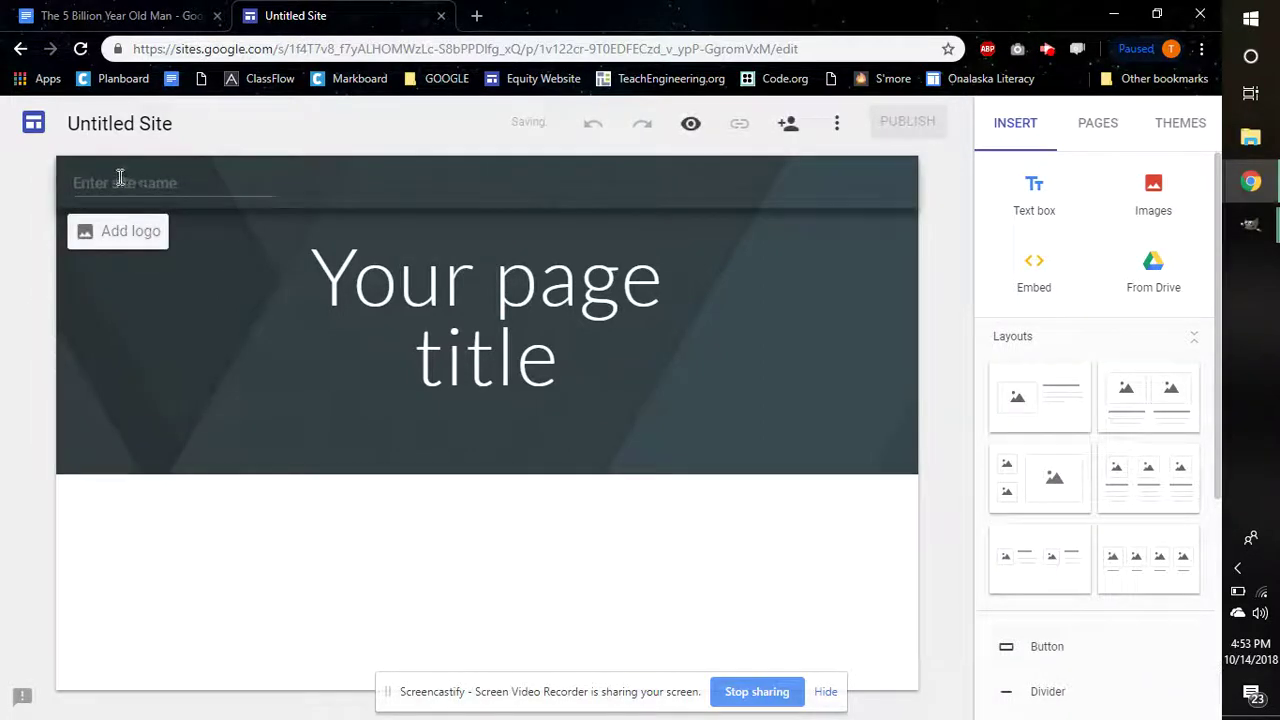
{"action": "left_click", "coordinate": [113, 186]}
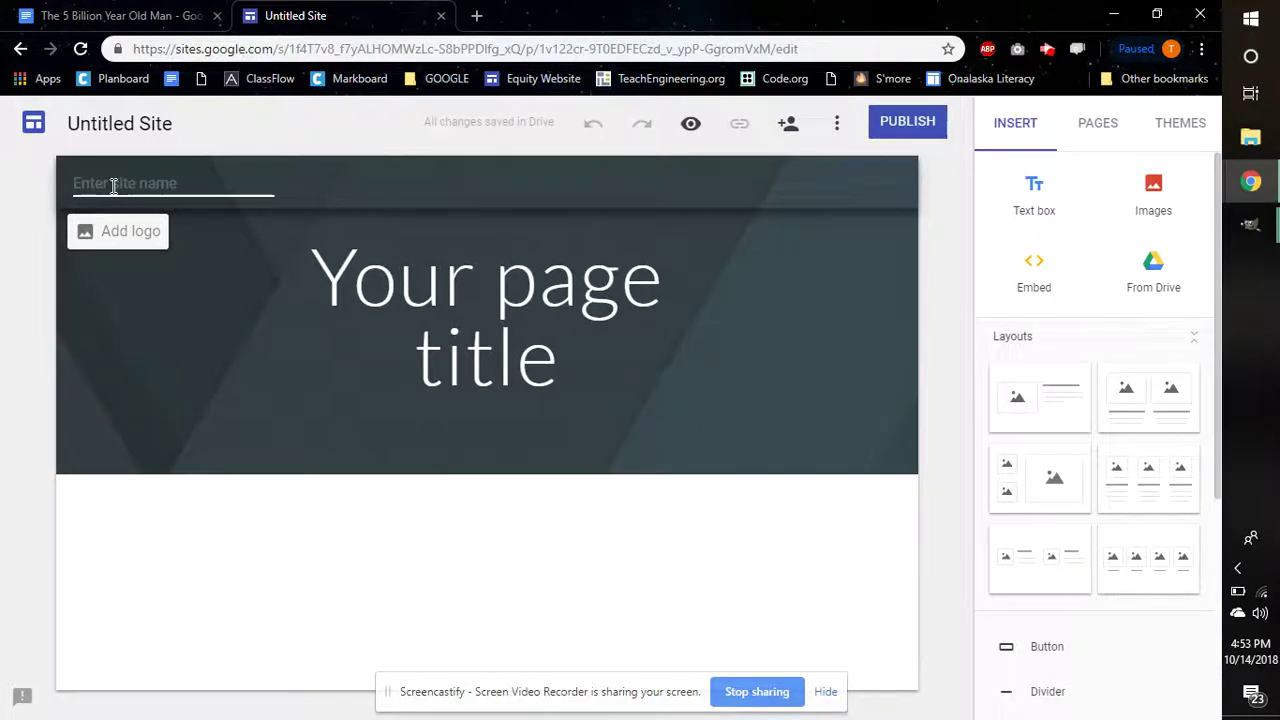
{"action": "type", "text": "M"}
{"action": "key", "text": "BackSpace"}
{"action": "key", "text": "BackSpace"}
{"action": "type", "text": "Tony"}
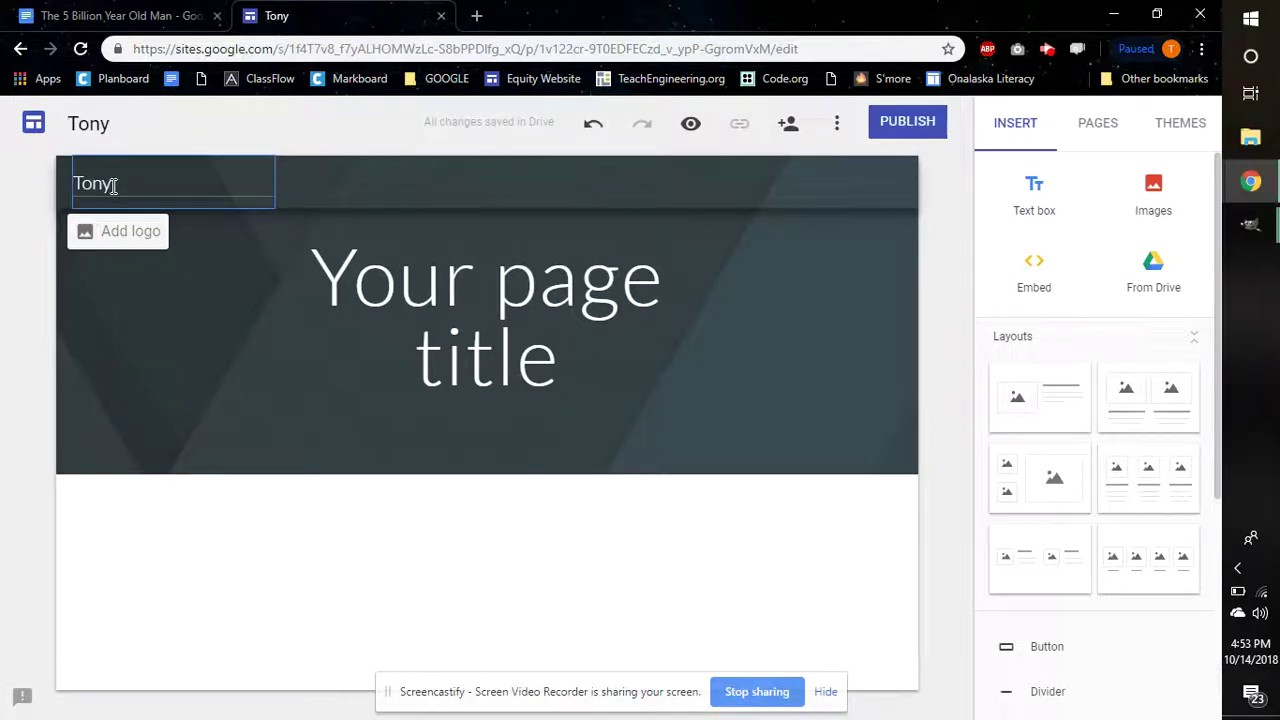
{"action": "left_click", "coordinate": [29, 229]}
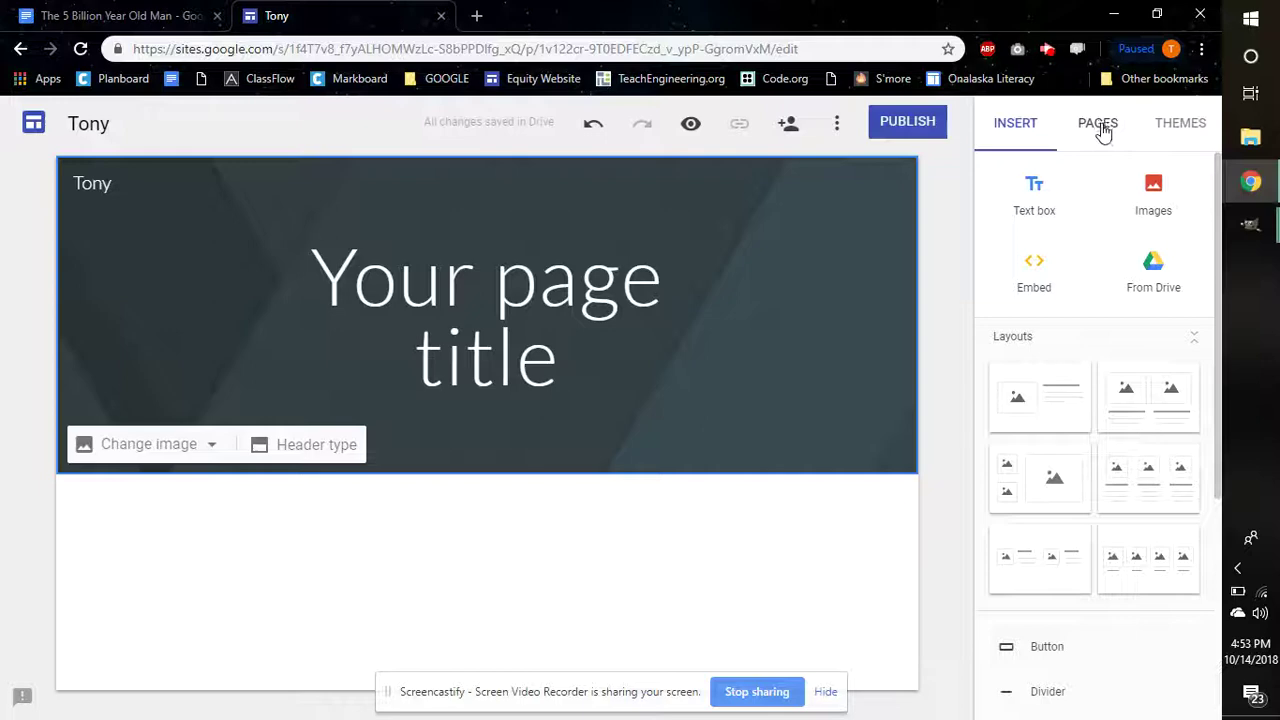
Add a new page named "Stories" to the site.
{"action": "left_click", "coordinate": [1102, 130]}
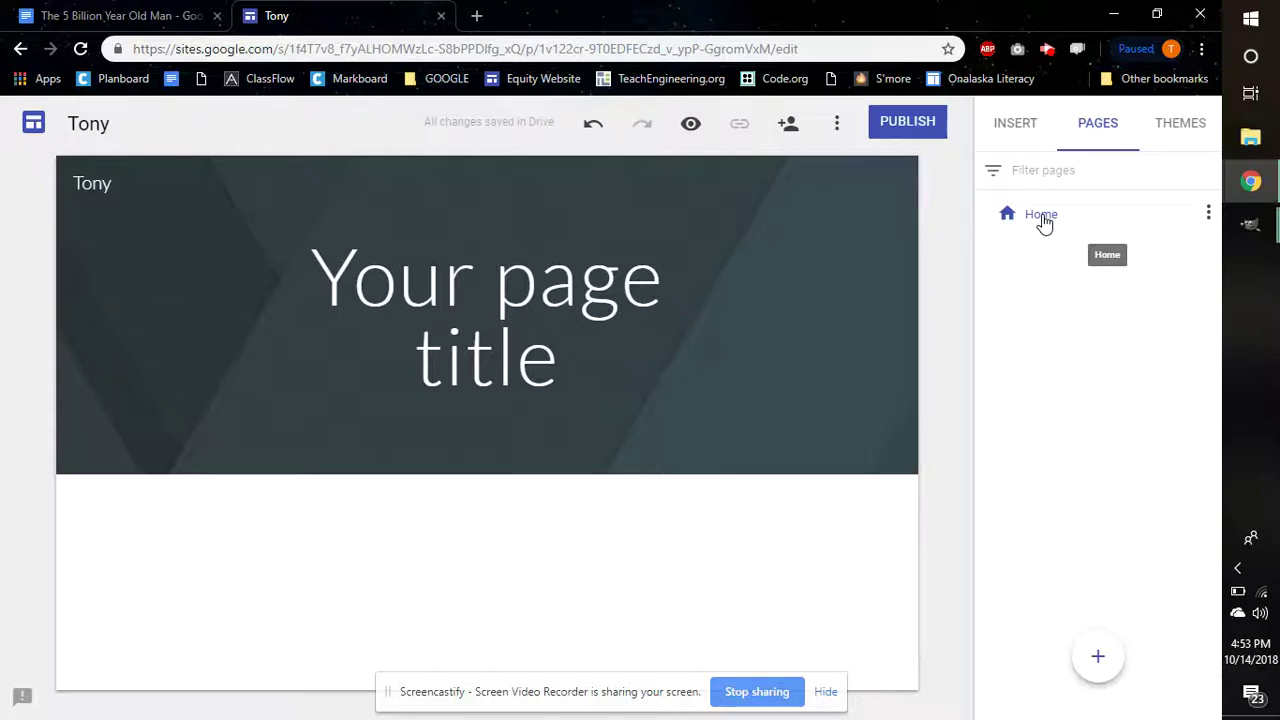
{"action": "left_click", "coordinate": [1099, 655]}
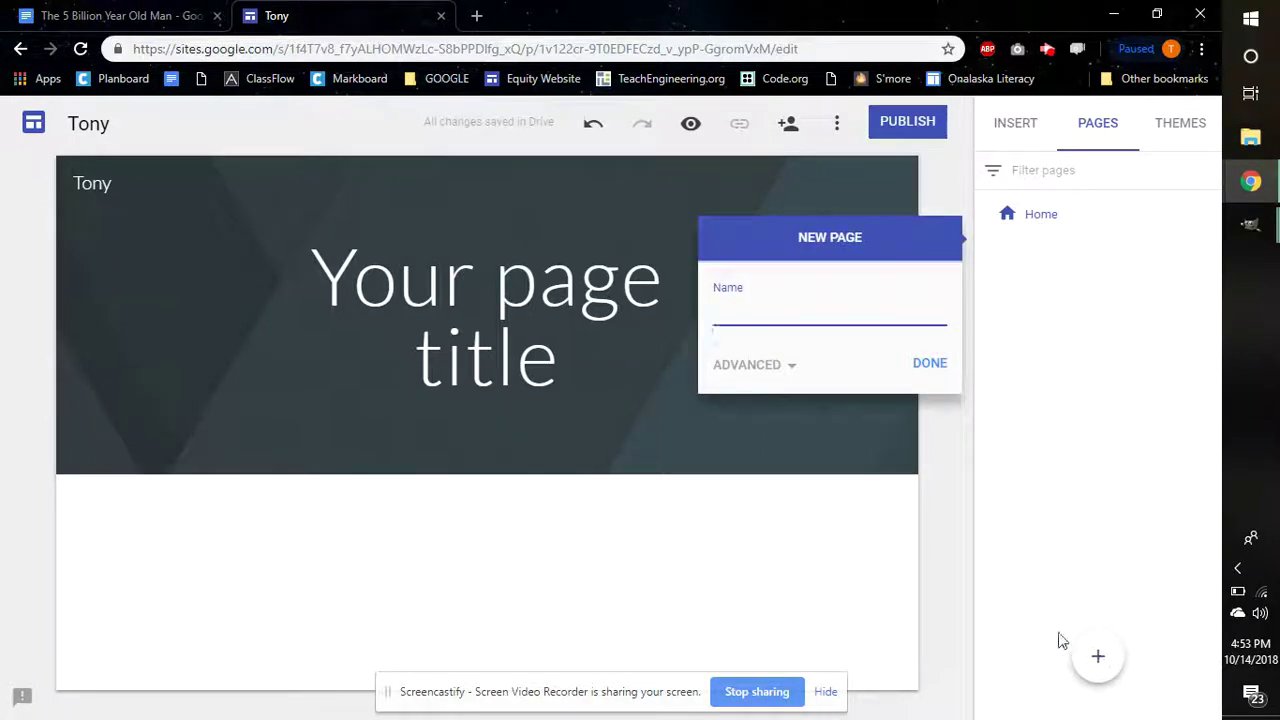
{"action": "type", "text": "Stoned"}
{"action": "key", "text": "BackSpace"}
{"action": "key", "text": "BackSpace"}
{"action": "key", "text": "BackSpace"}
{"action": "type", "text": "ies"}
{"action": "left_click", "coordinate": [930, 365]}
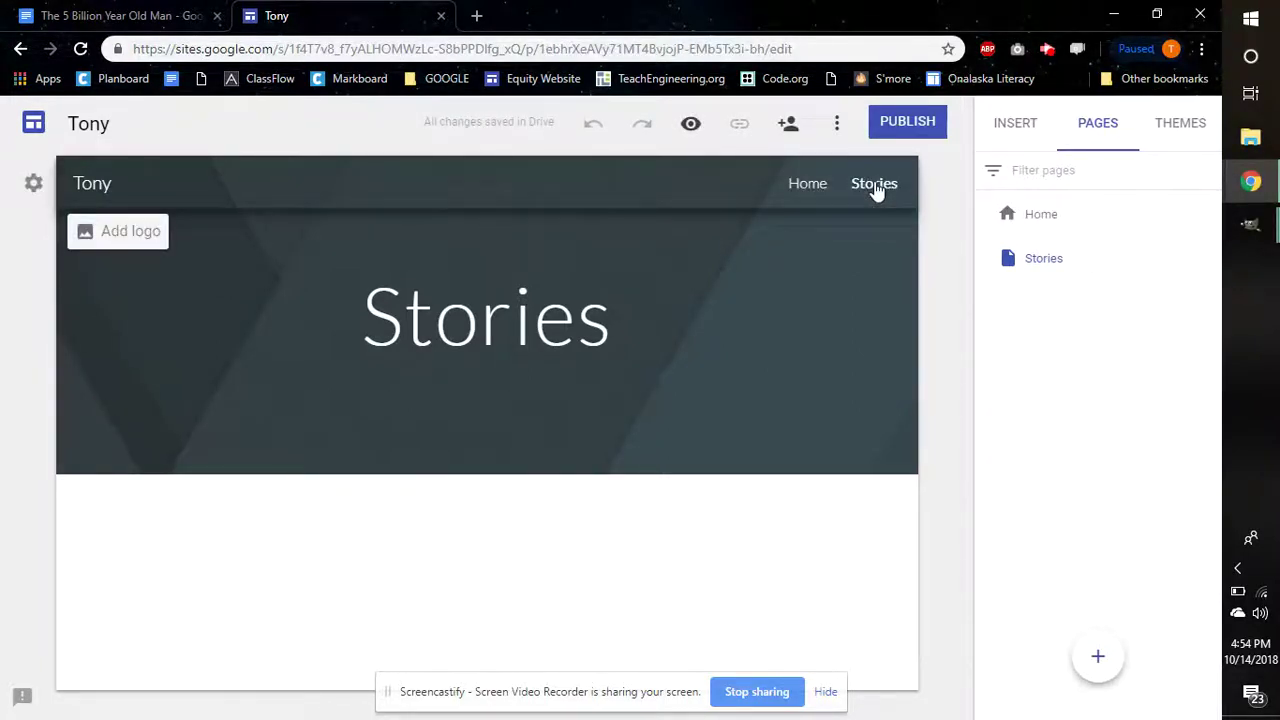
Try the navigation links between Home and Stories, and insert an empty text box on the Stories page.
{"action": "left_click", "coordinate": [810, 186]}
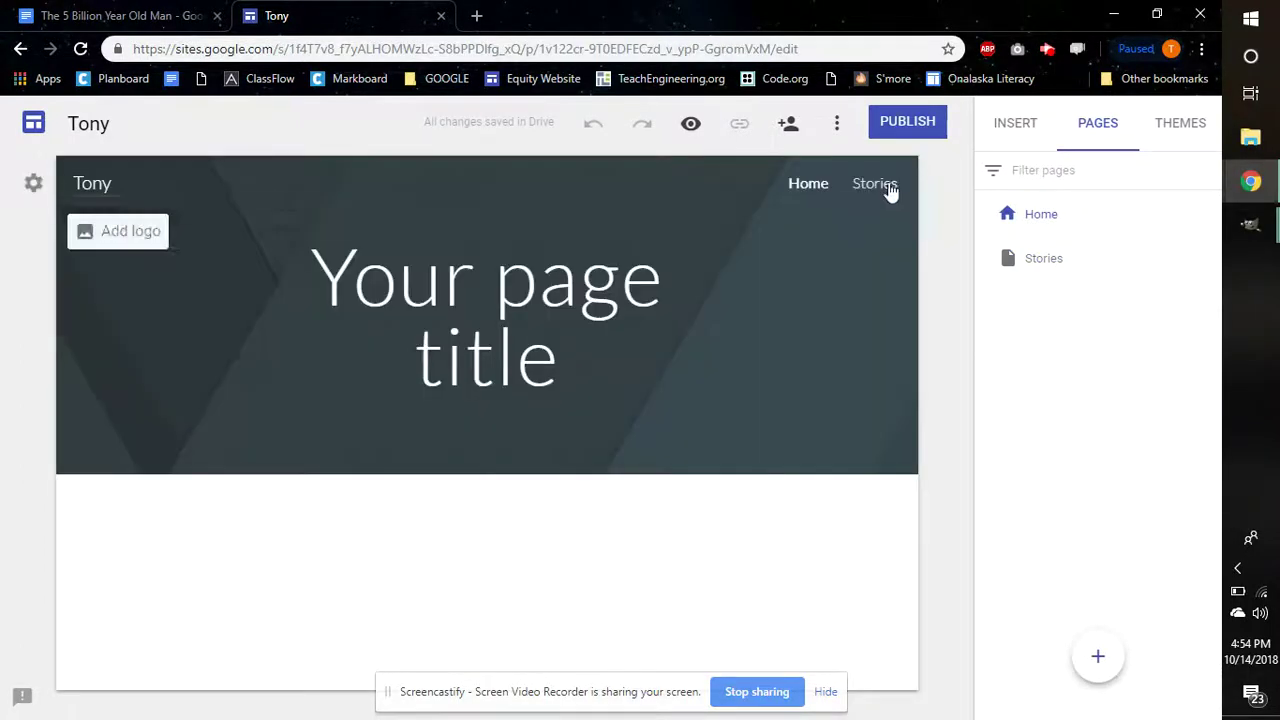
{"action": "left_click", "coordinate": [887, 190]}
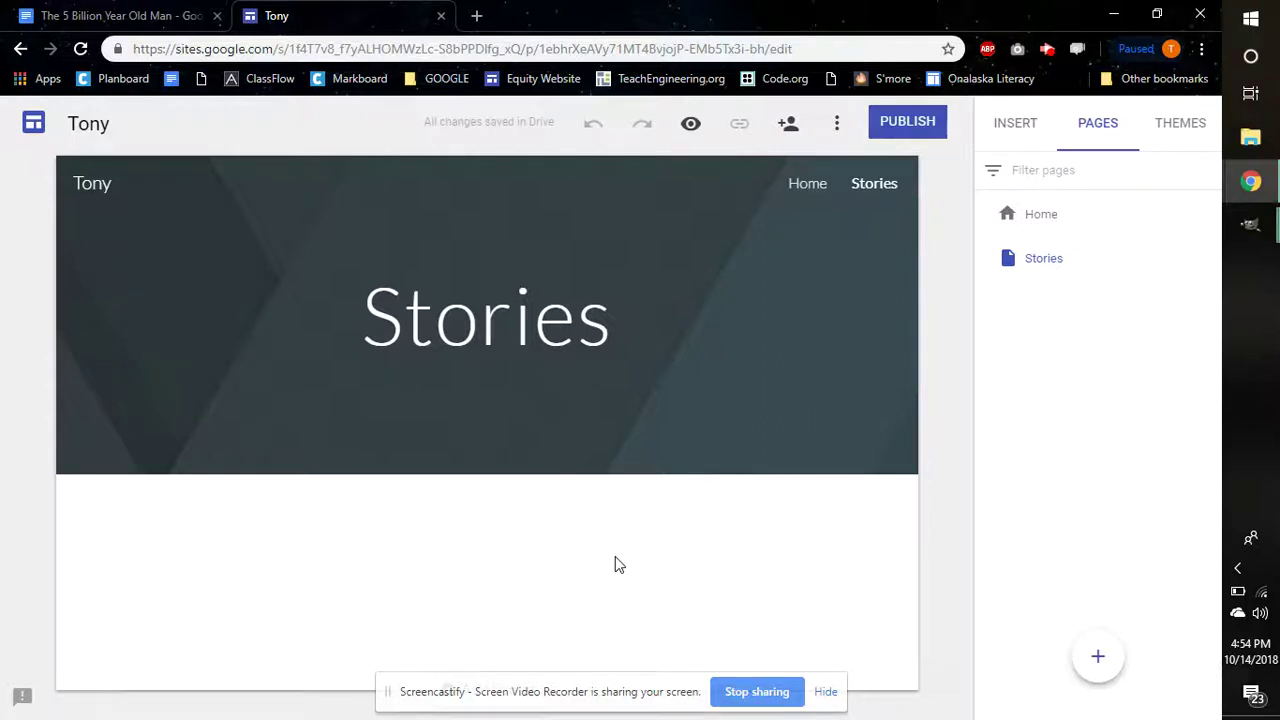
{"action": "left_click", "coordinate": [1021, 131]}
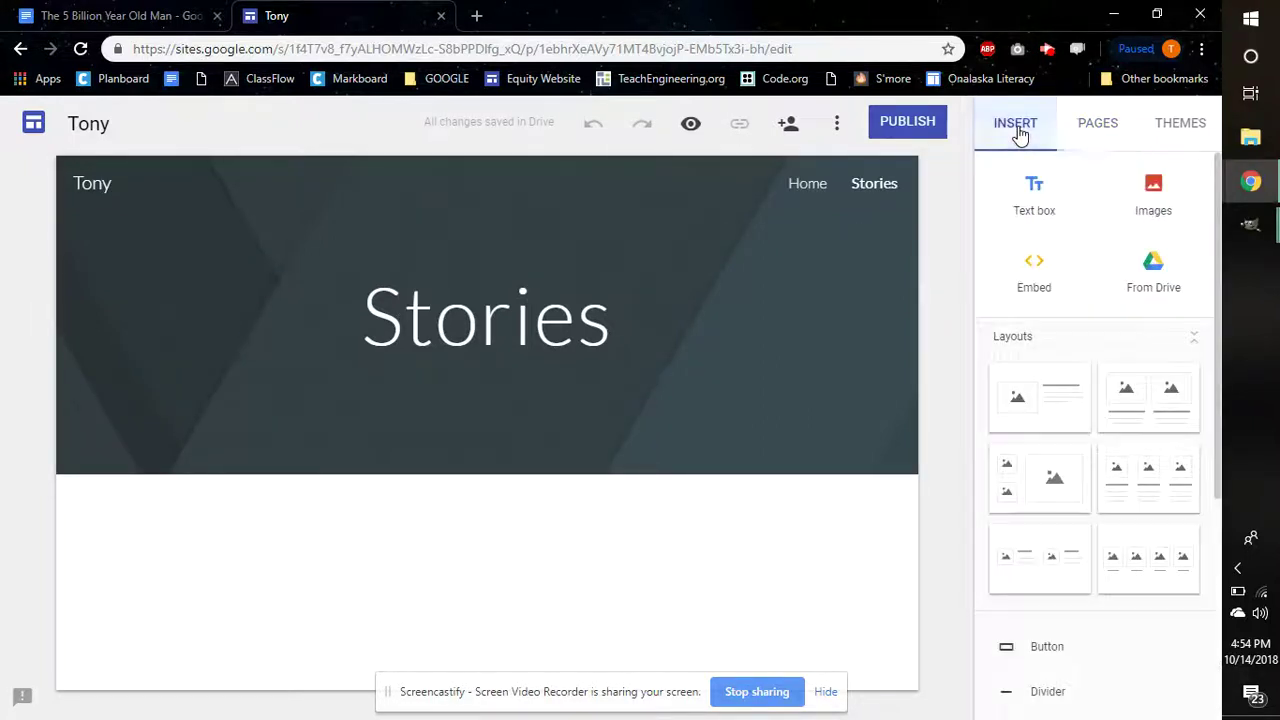
{"action": "left_click", "coordinate": [1037, 196]}
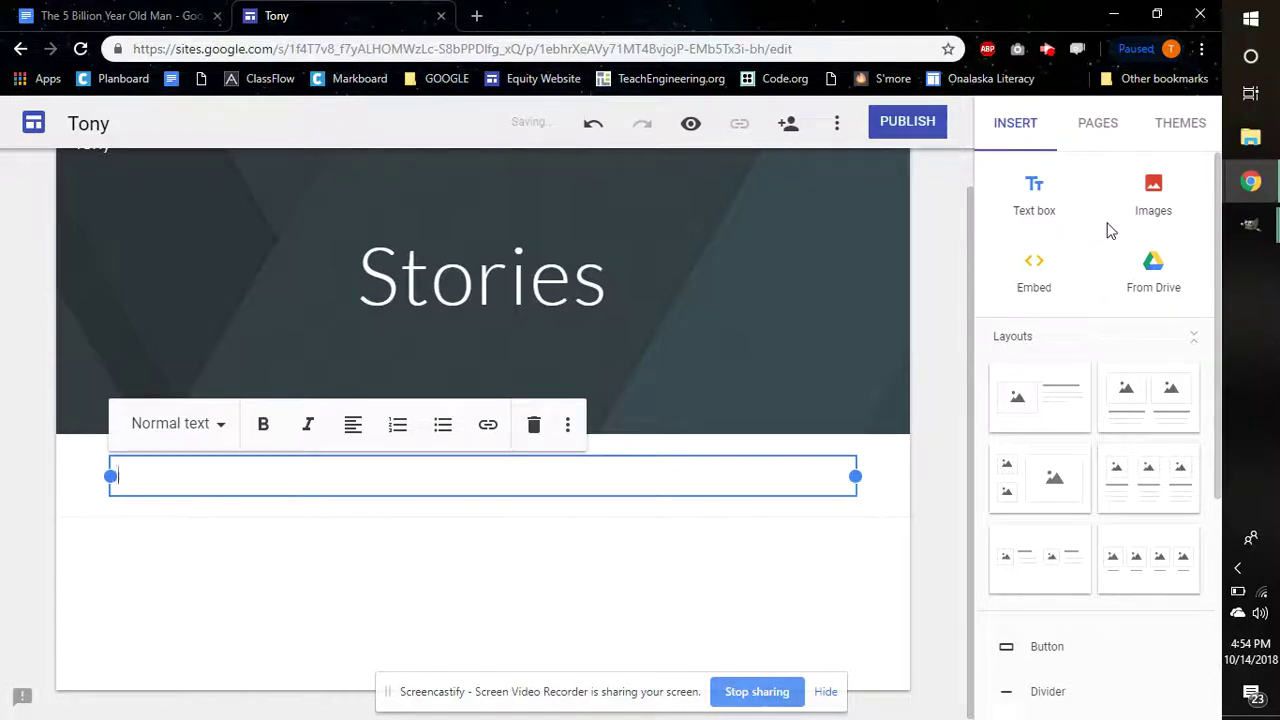
Start inserting an existing image on the Stories page and choose Google image search as its source.
{"action": "left_click", "coordinate": [1160, 200]}
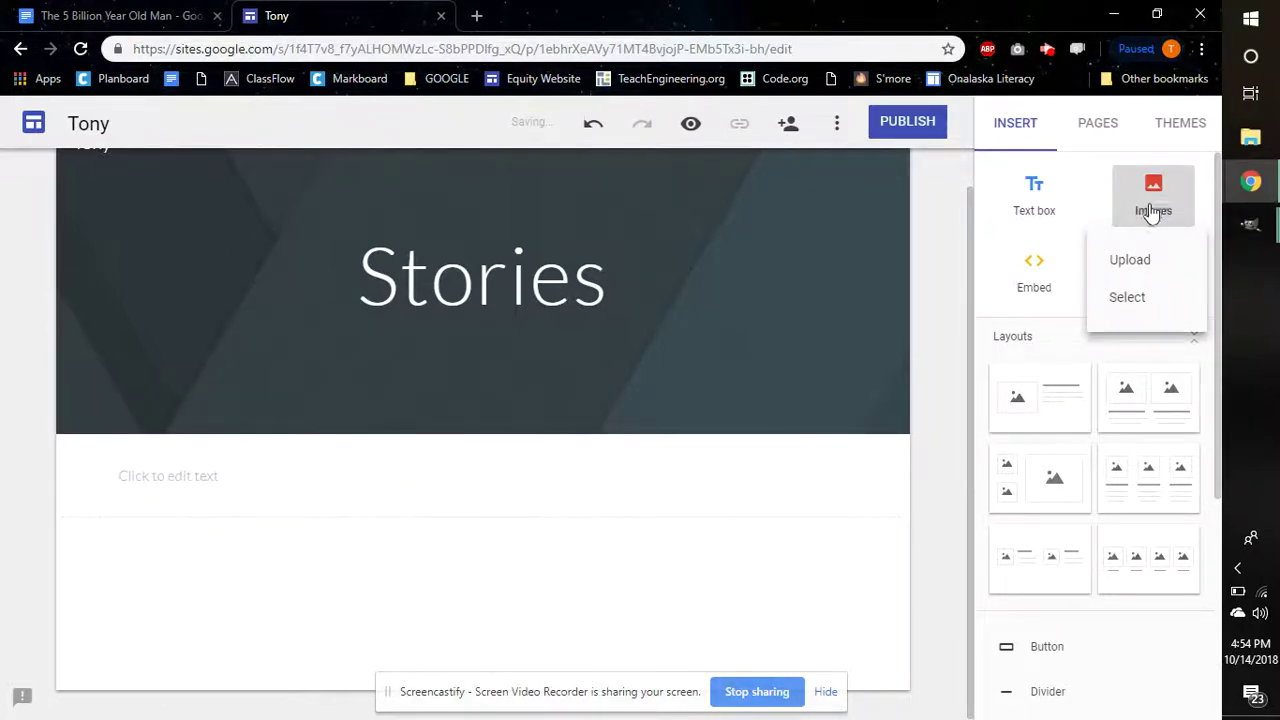
{"action": "left_click", "coordinate": [1138, 298]}
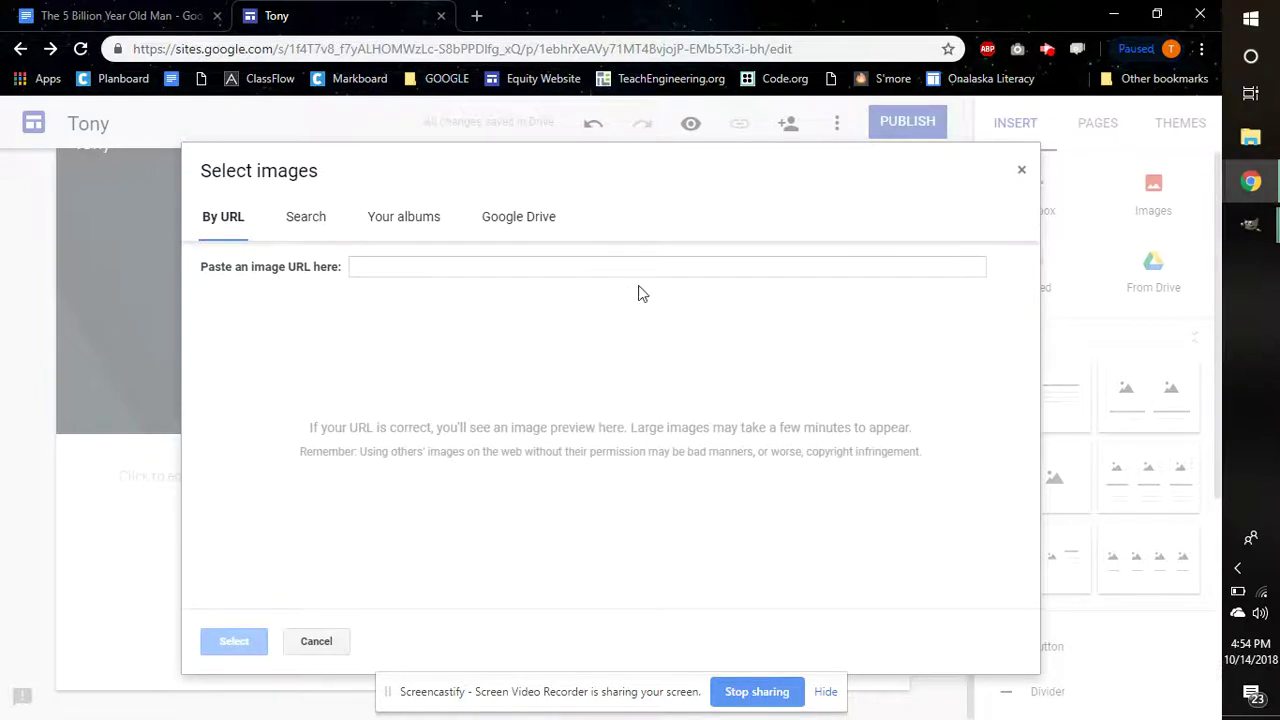
{"action": "left_click", "coordinate": [600, 268]}
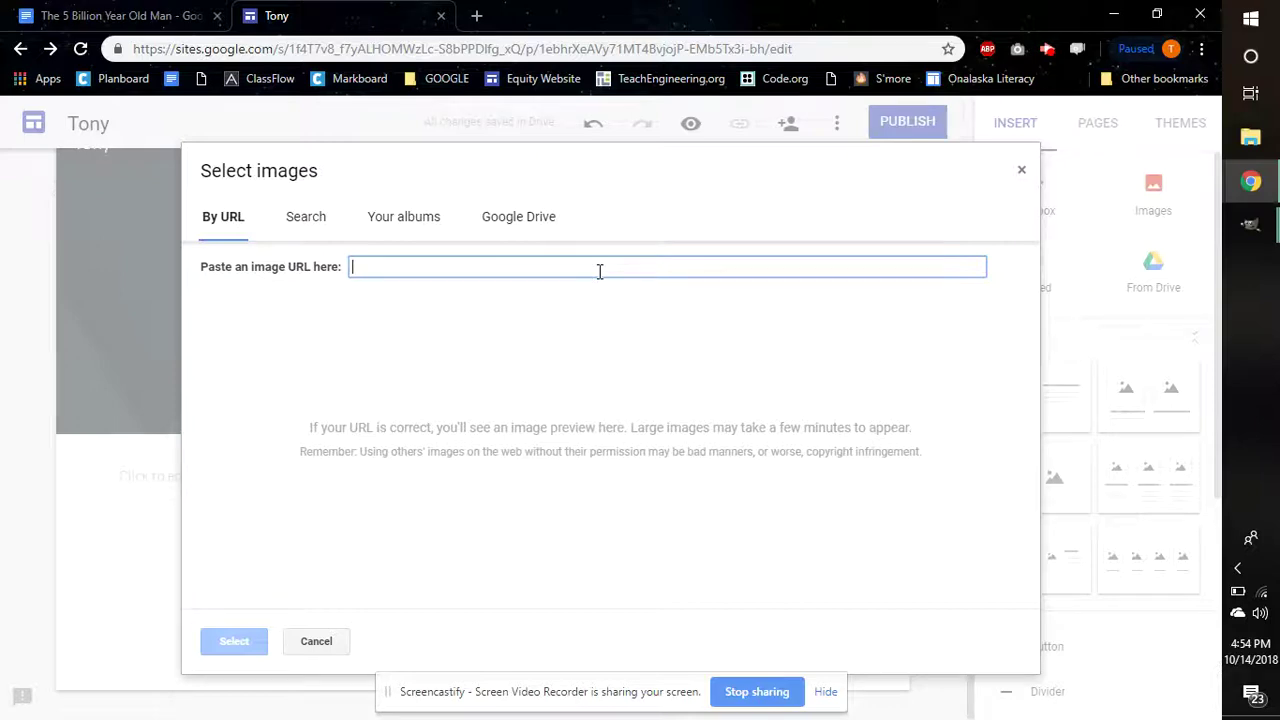
{"action": "left_click", "coordinate": [315, 216]}
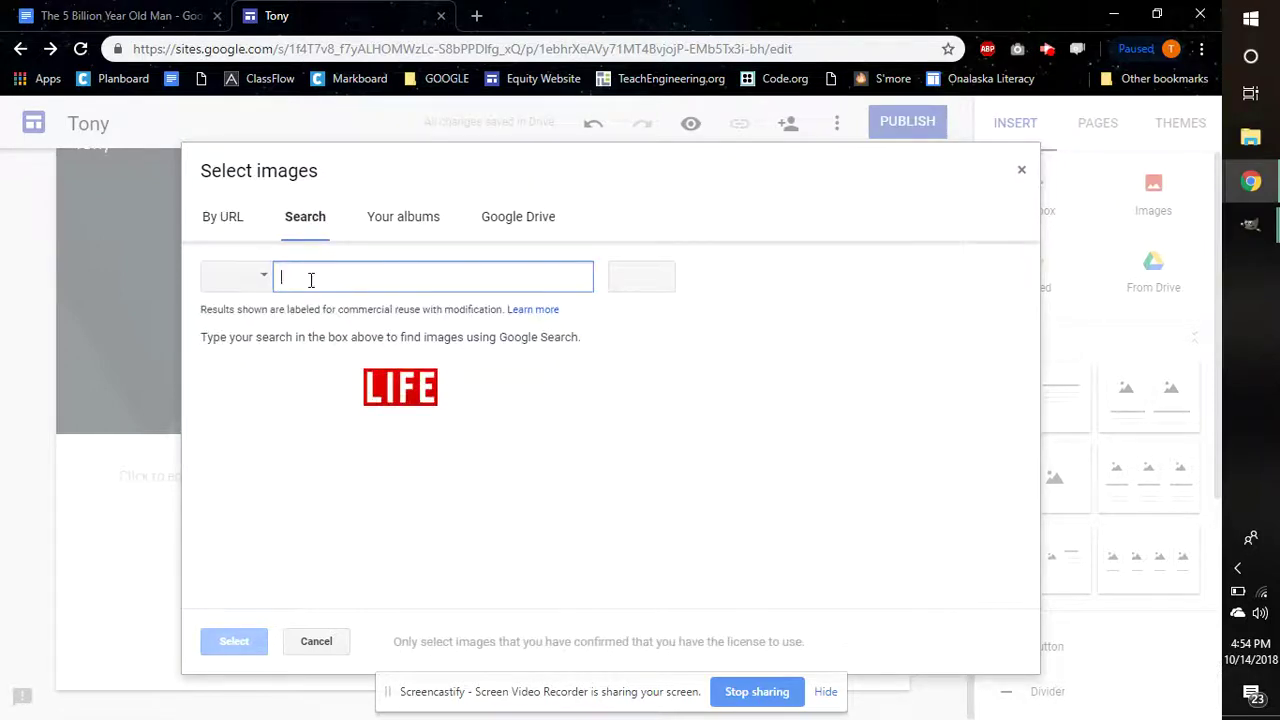
{"action": "type", "text": "alien"}
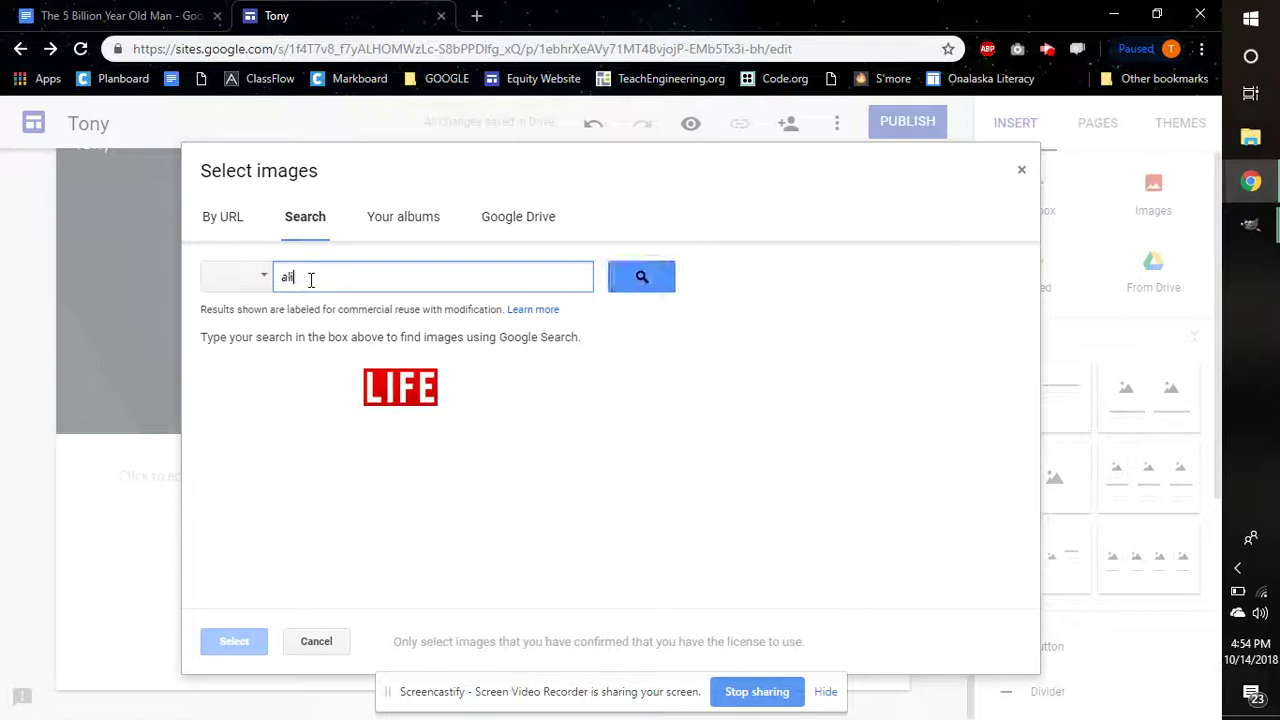
{"action": "key", "text": "BackSpace"}
{"action": "key", "text": "BackSpace"}
{"action": "key", "text": "BackSpace"}
{"action": "key", "text": "BackSpace"}
{"action": "key", "text": "BackSpace"}
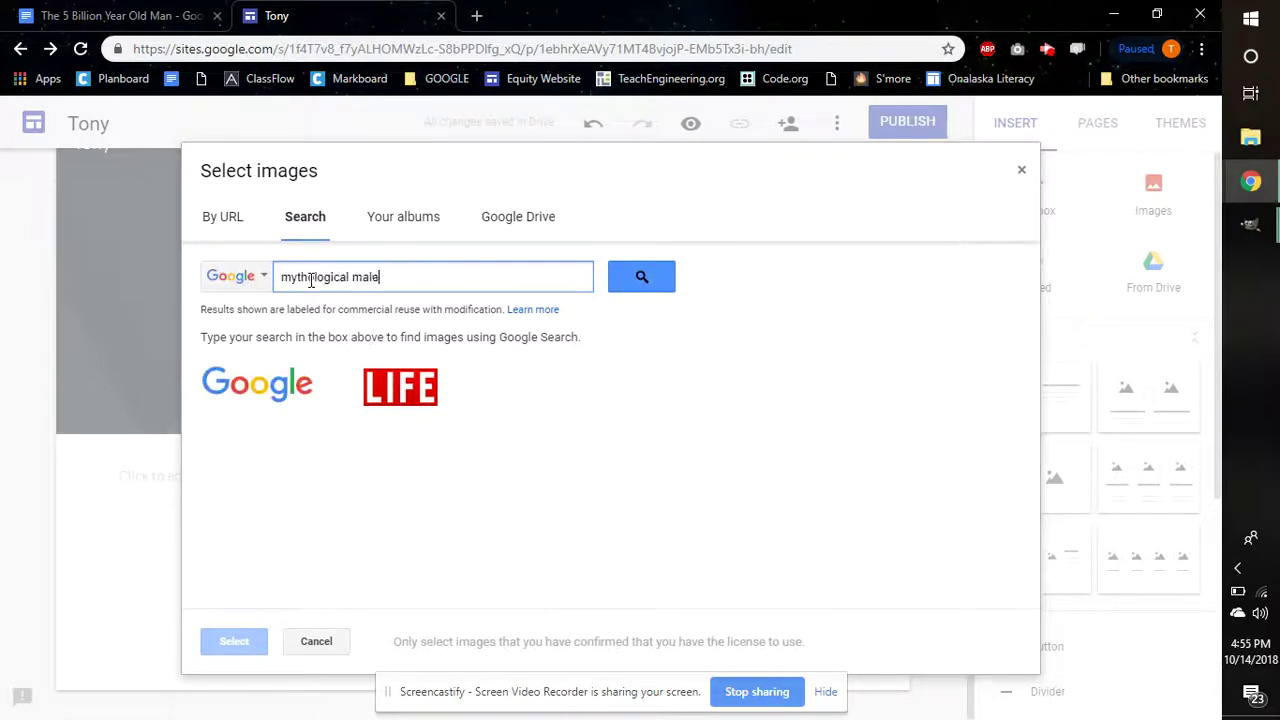
Search Google for images of "mythological male guy".
{"action": "type", "text": "mythological male guy"}
{"action": "key", "text": "Return"}
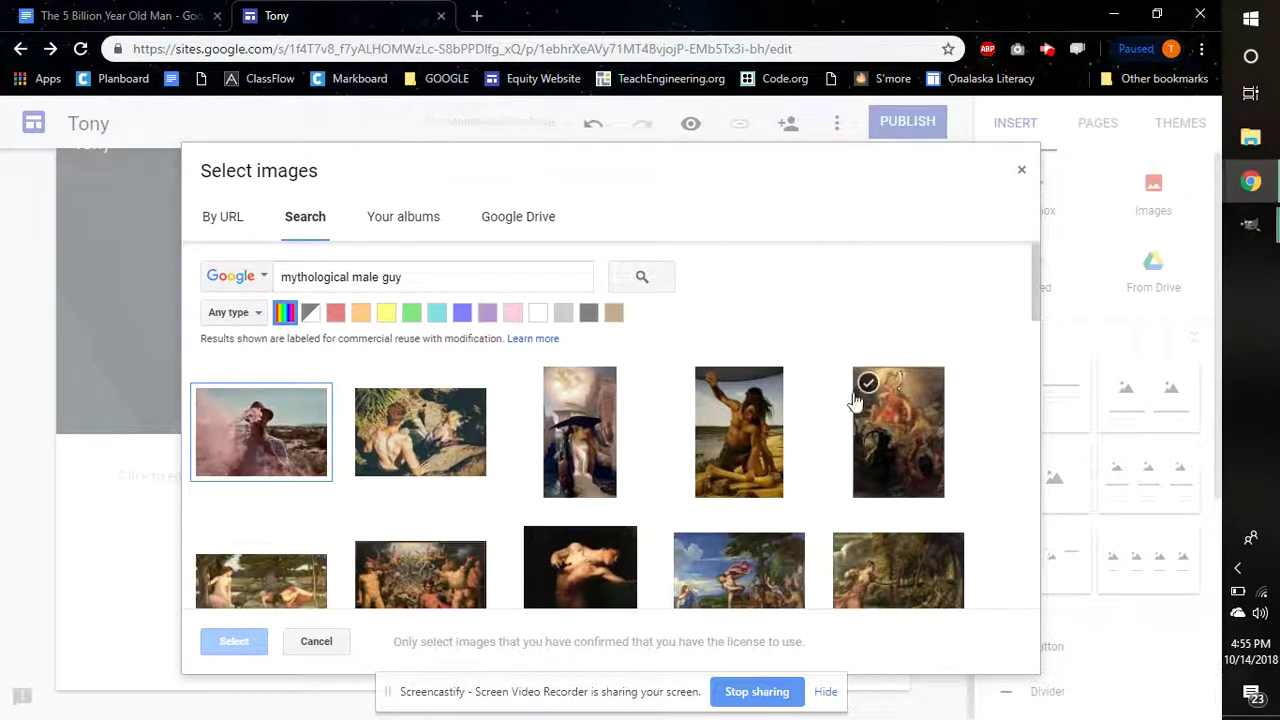
{"action": "scroll", "coordinate": [894, 388], "scroll_direction": "down", "scroll_amount": 5}
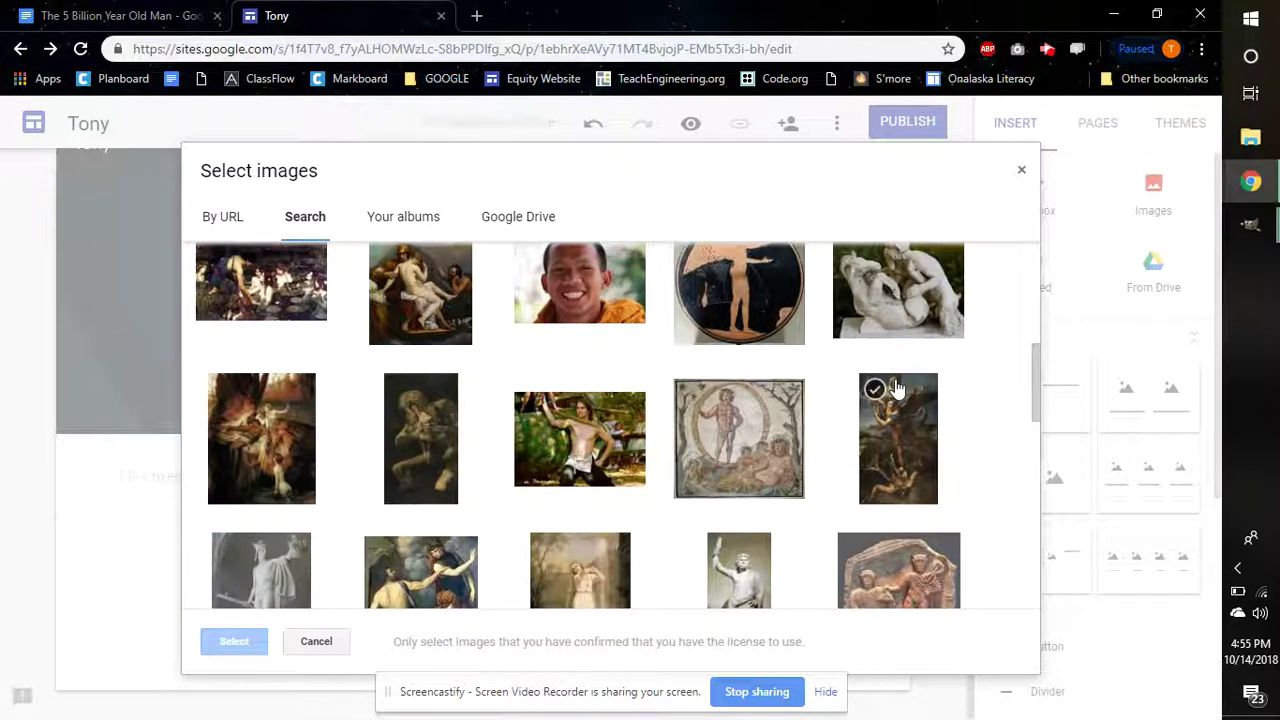
{"action": "scroll", "coordinate": [896, 388], "scroll_direction": "down", "scroll_amount": 3}
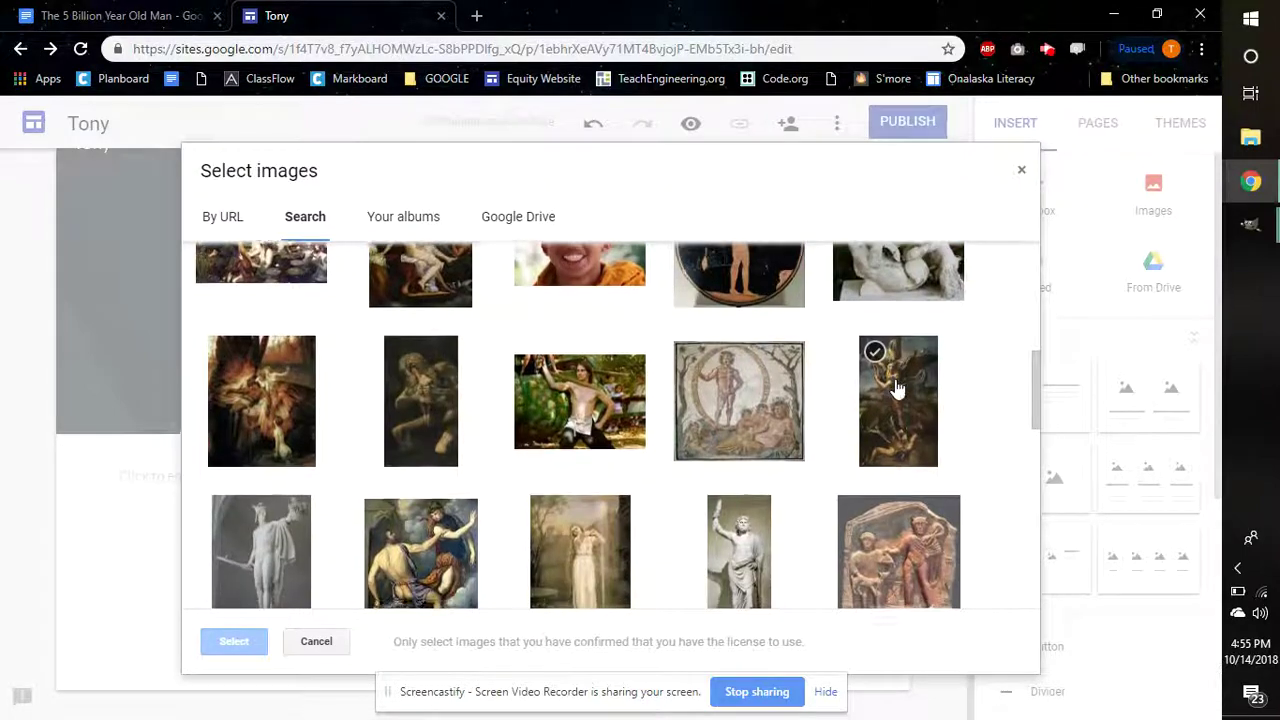
{"action": "scroll", "coordinate": [896, 388], "scroll_direction": "down", "scroll_amount": 1}
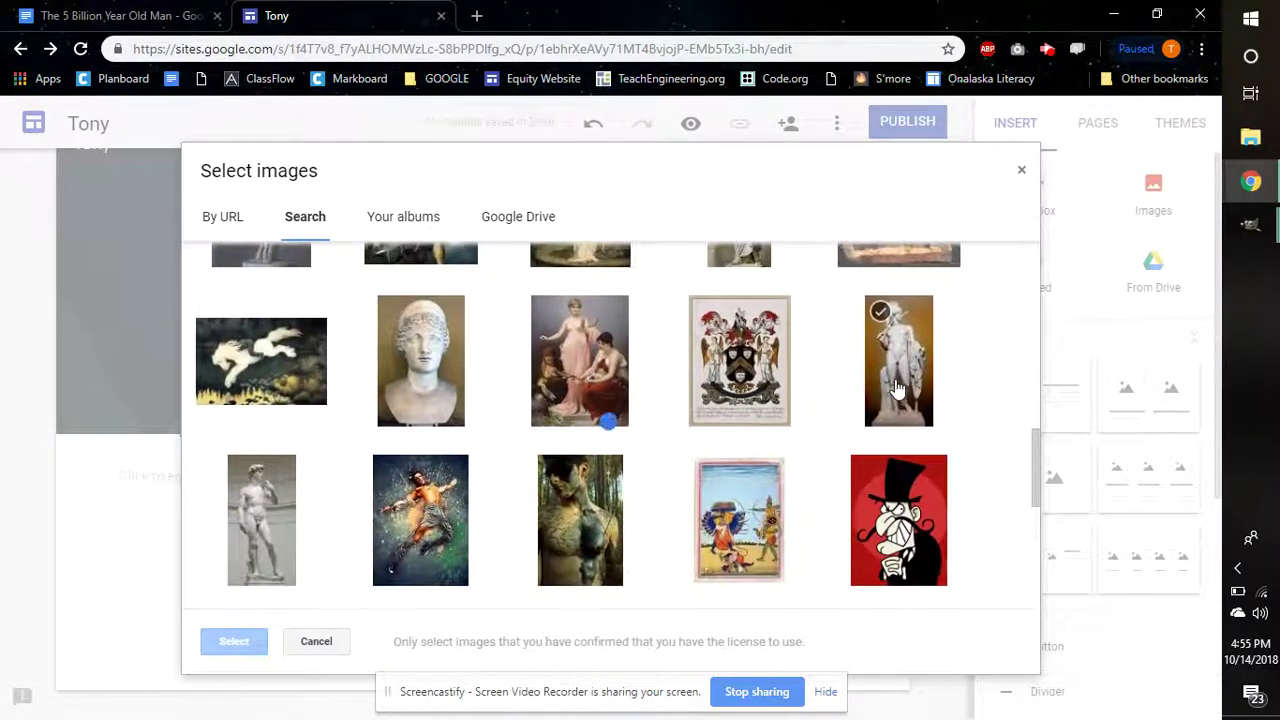
{"action": "scroll", "coordinate": [897, 387], "scroll_direction": "up", "scroll_amount": 2}
{"action": "scroll", "coordinate": [896, 388], "scroll_direction": "up", "scroll_amount": 3}
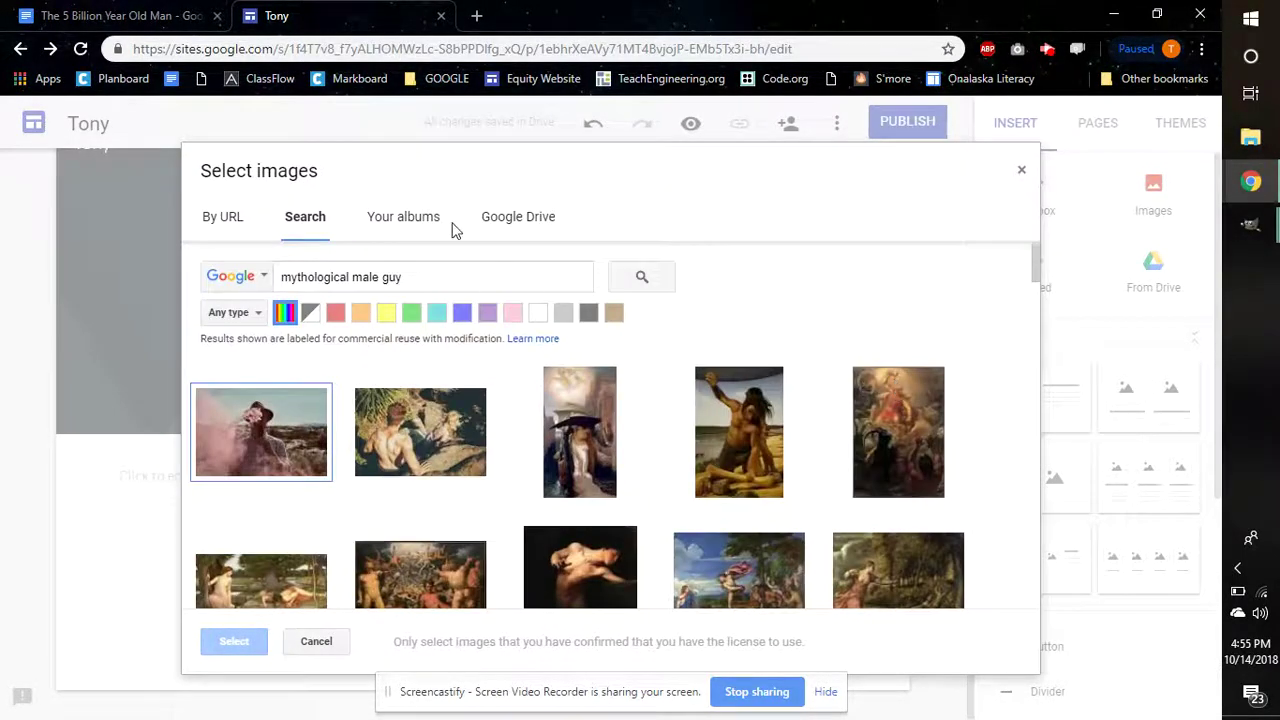
{"action": "left_click", "coordinate": [225, 213]}
{"action": "left_click", "coordinate": [1023, 170]}
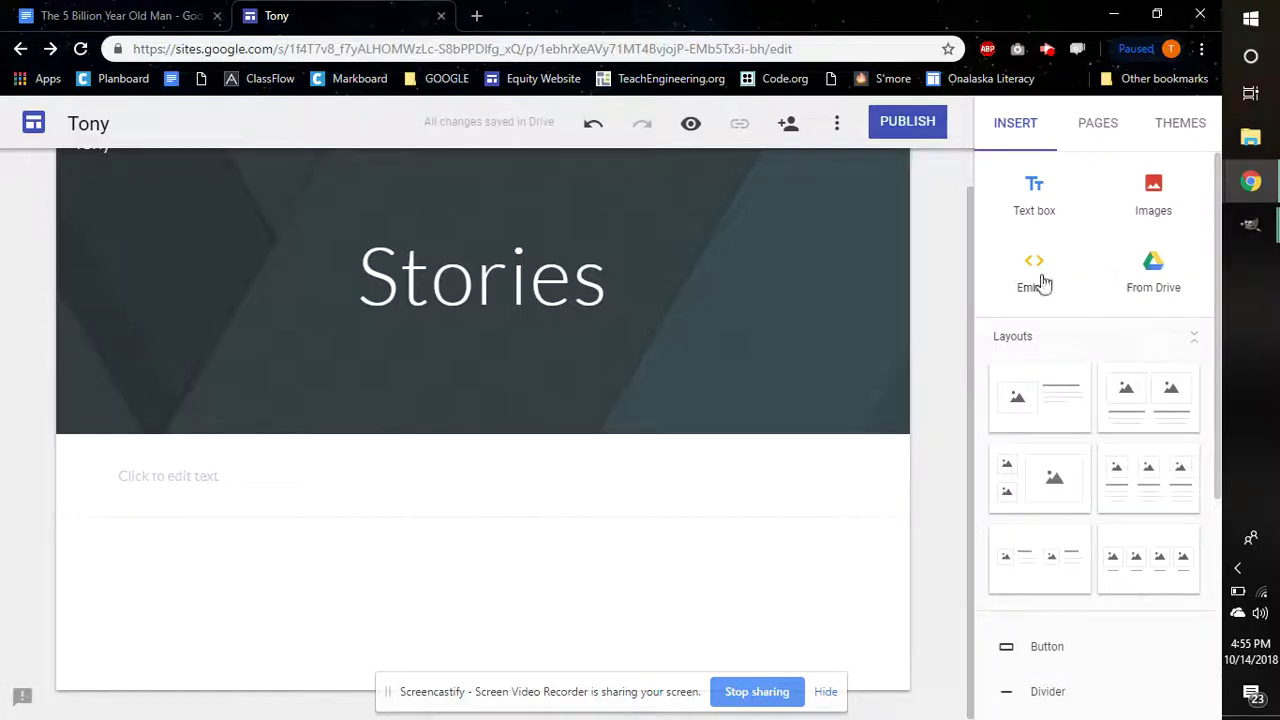
Upload the fantasy picture of the red-skinned man with a dragon from the Desktop folder to the Stories page.
{"action": "left_click", "coordinate": [1154, 198]}
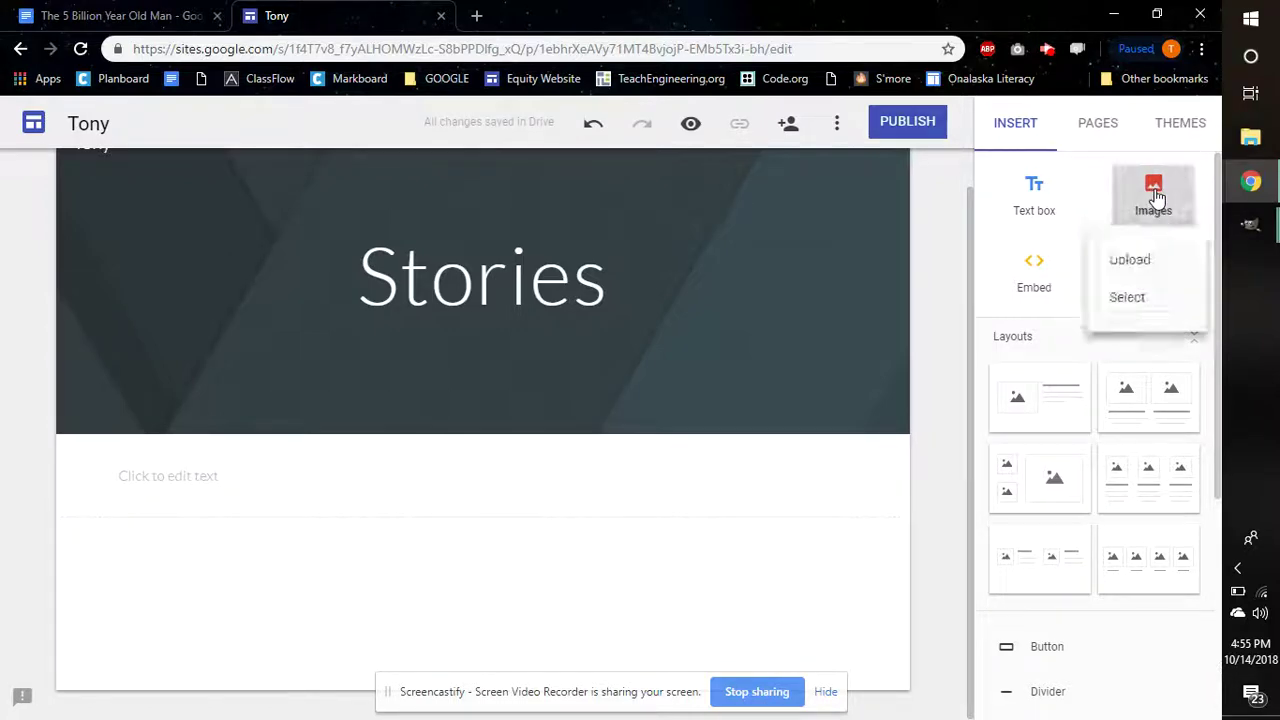
{"action": "left_click", "coordinate": [1128, 272]}
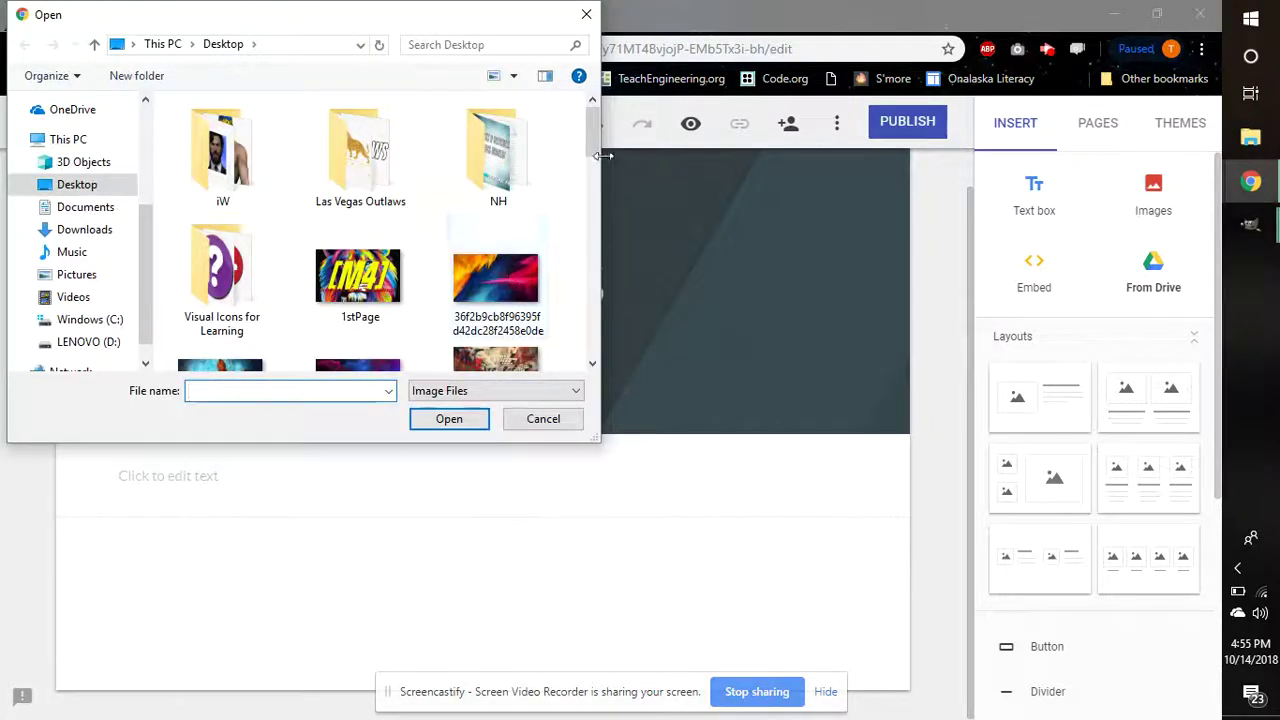
{"action": "left_click_drag", "start_coordinate": [597, 150], "coordinate": [600, 180]}
{"action": "double_click", "coordinate": [230, 230]}
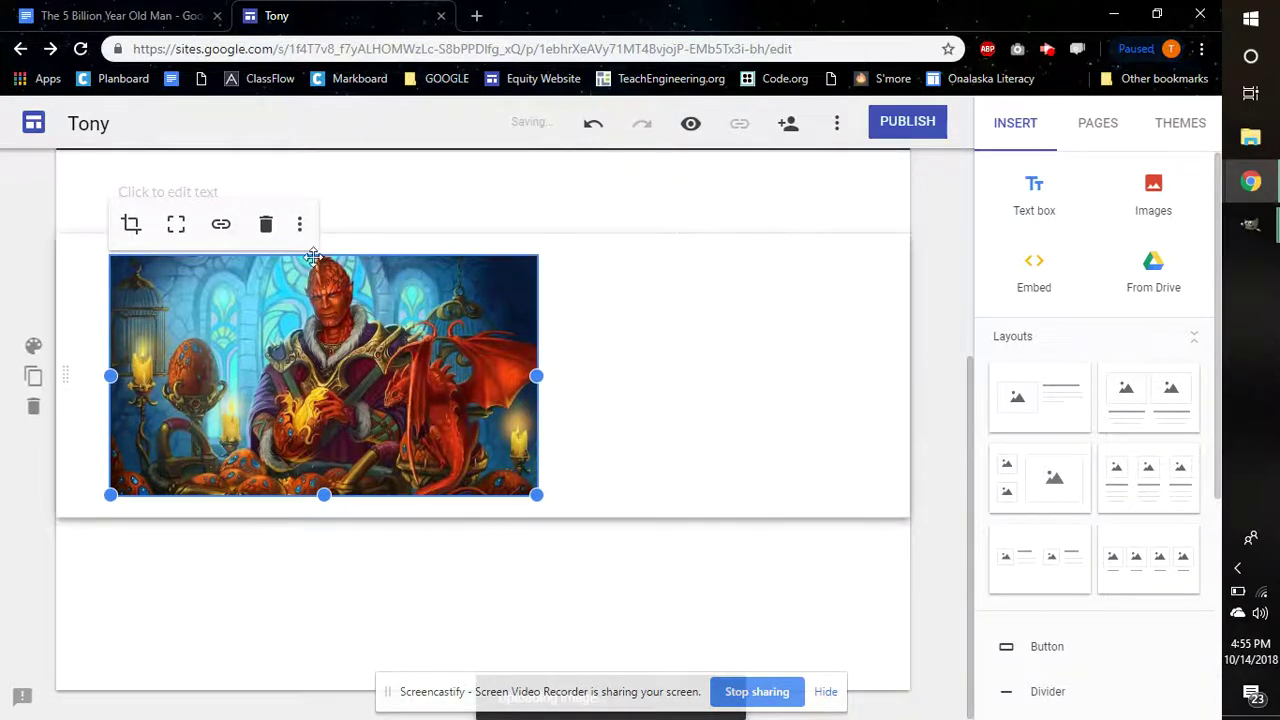
Move the empty text box into the image's section, beside the picture, and open it for editing.
{"action": "left_click", "coordinate": [380, 184]}
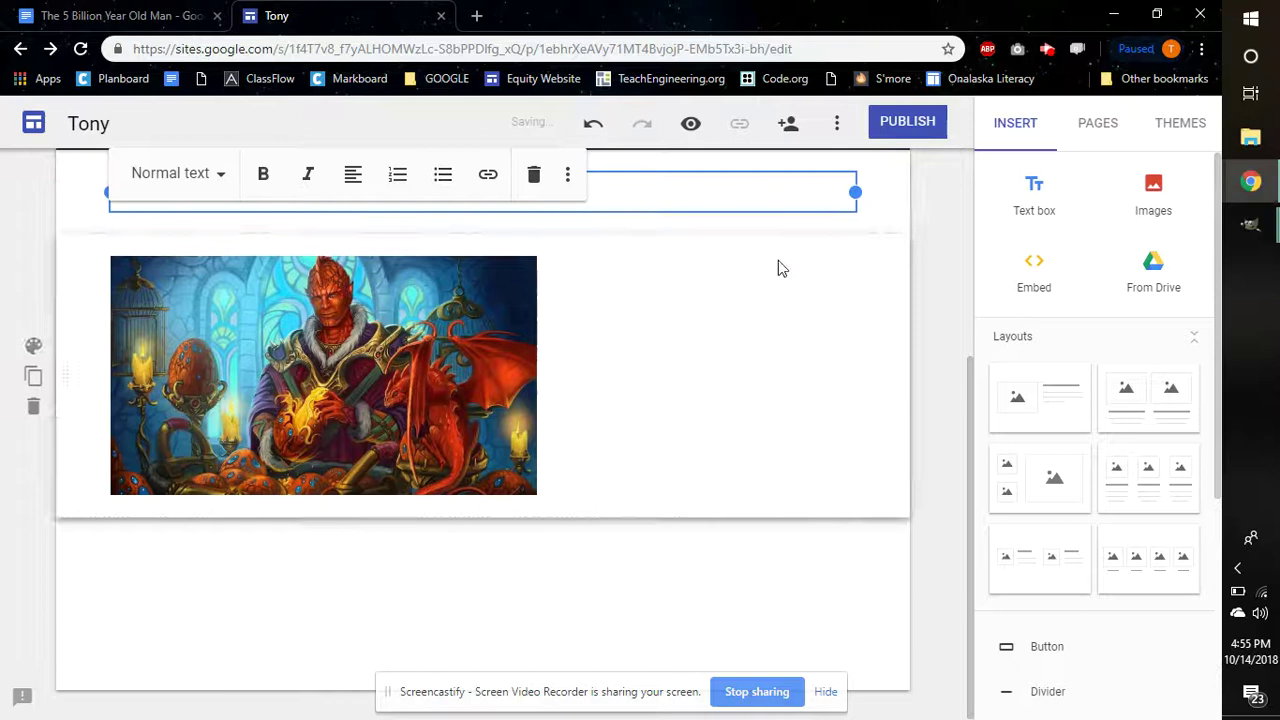
{"action": "scroll", "coordinate": [778, 260], "scroll_direction": "up", "scroll_amount": 2}
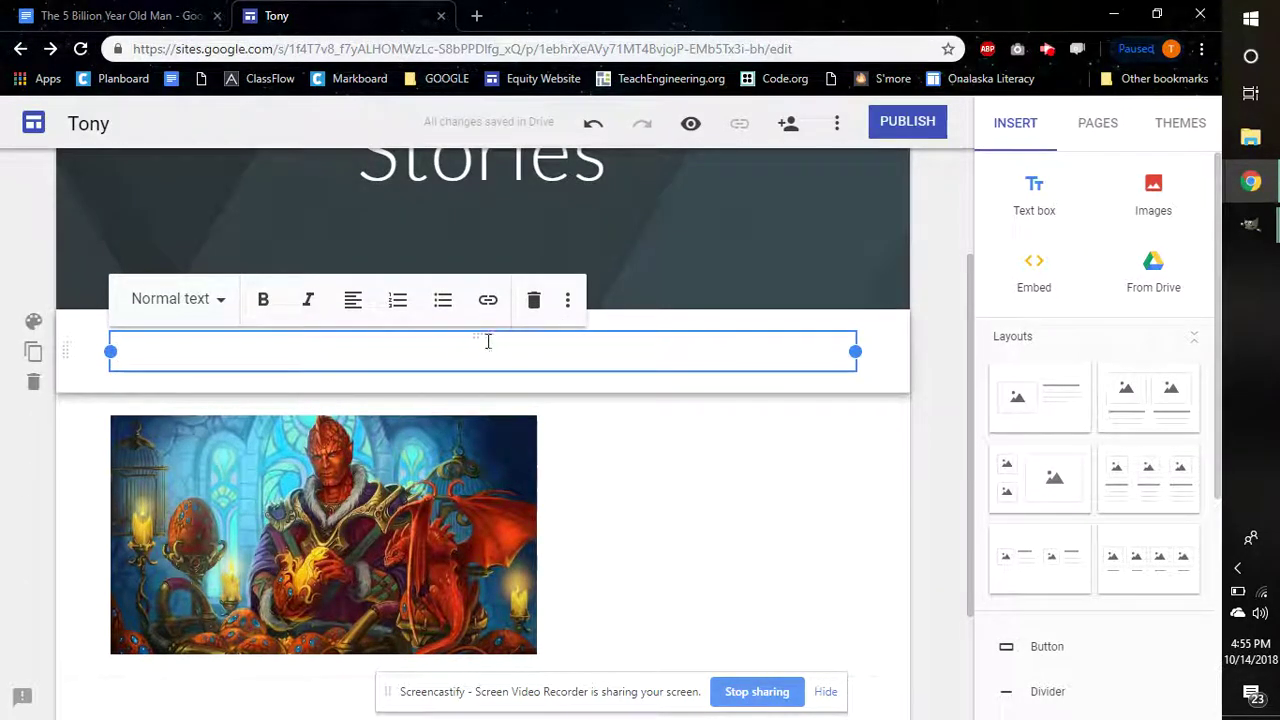
{"action": "left_click_drag", "start_coordinate": [481, 334], "coordinate": [558, 437]}
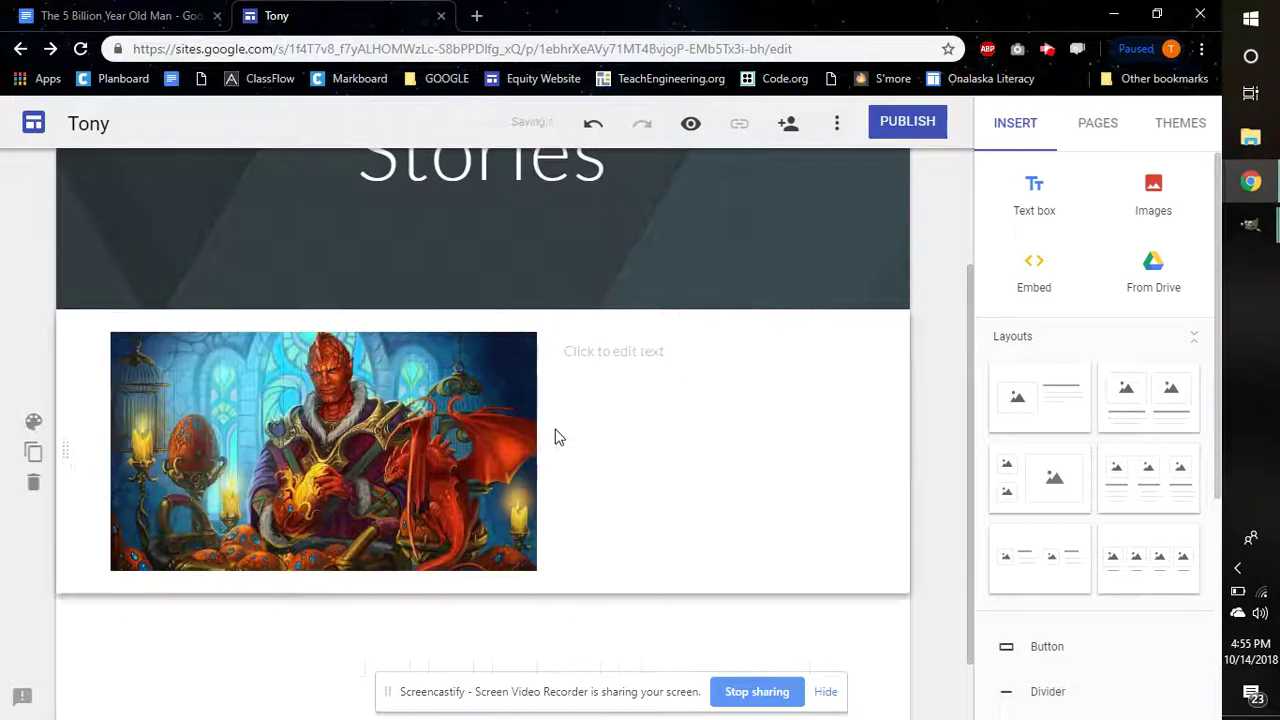
{"action": "left_click", "coordinate": [581, 350]}
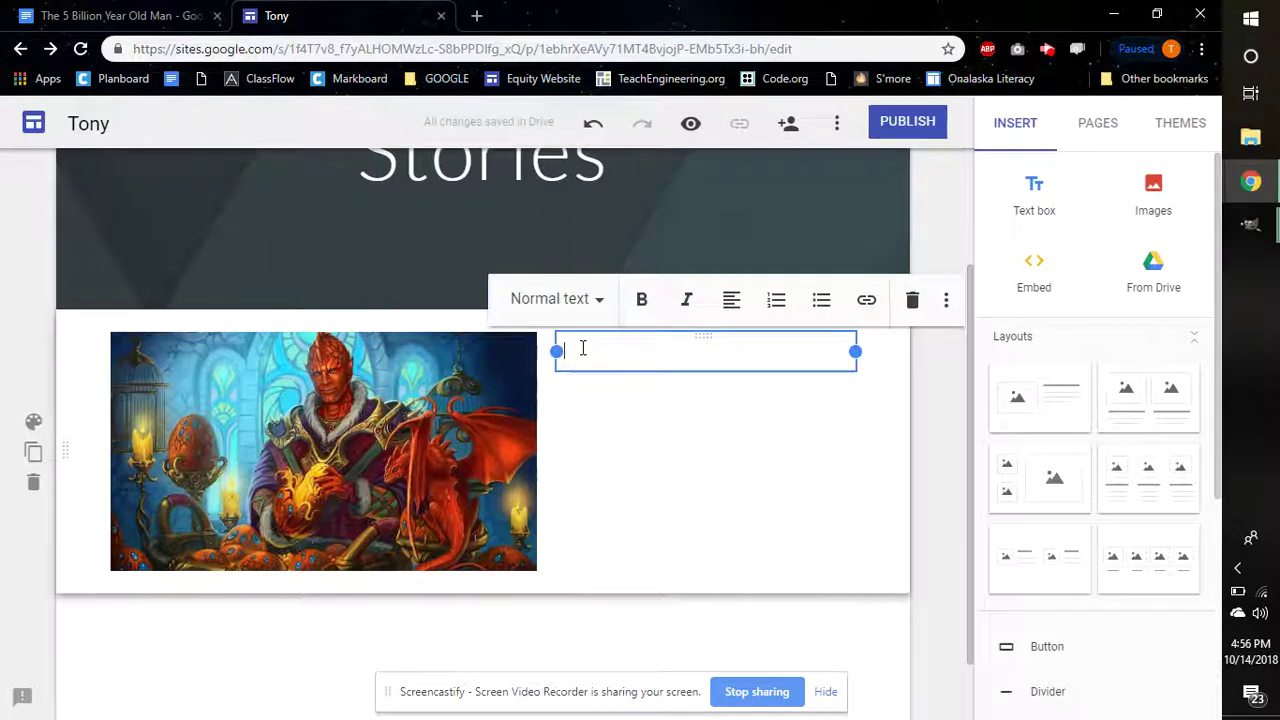
Switch to the Google Docs story and copy its opening passage from "This is my story" through "love my story?".
{"action": "left_click", "coordinate": [120, 15]}
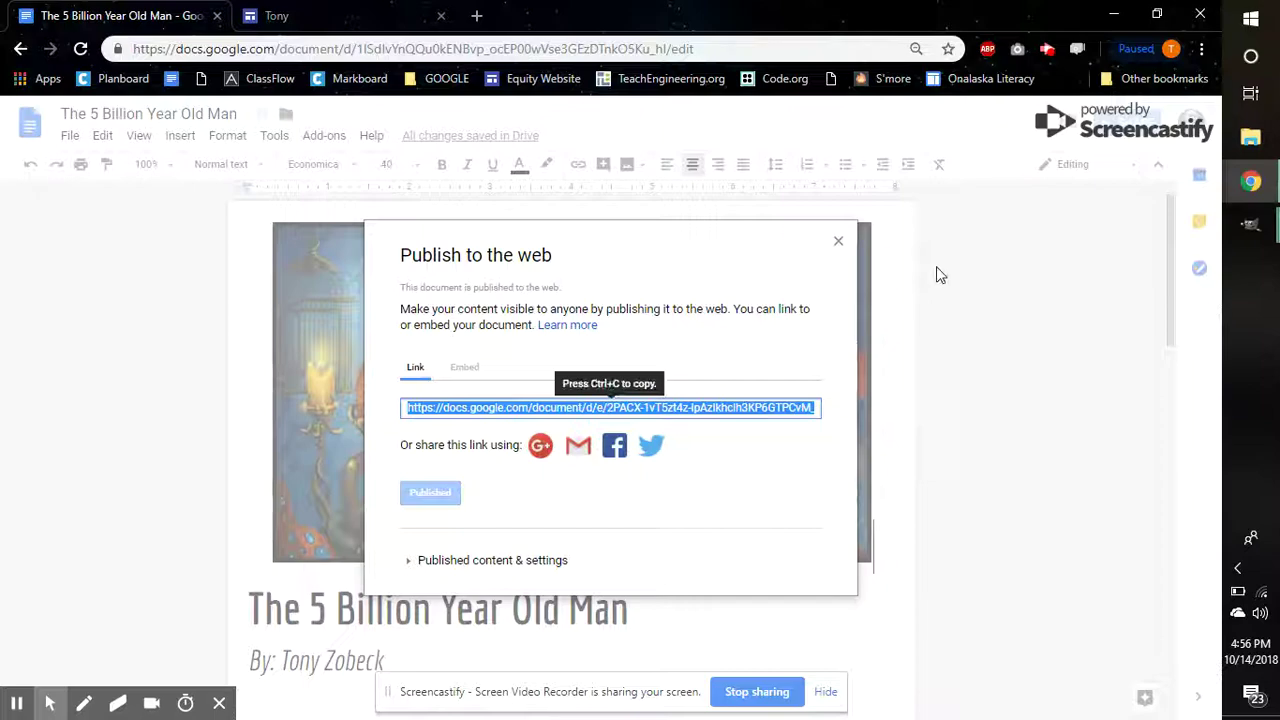
{"action": "left_click", "coordinate": [838, 244]}
{"action": "scroll", "coordinate": [966, 369], "scroll_direction": "down", "scroll_amount": 4}
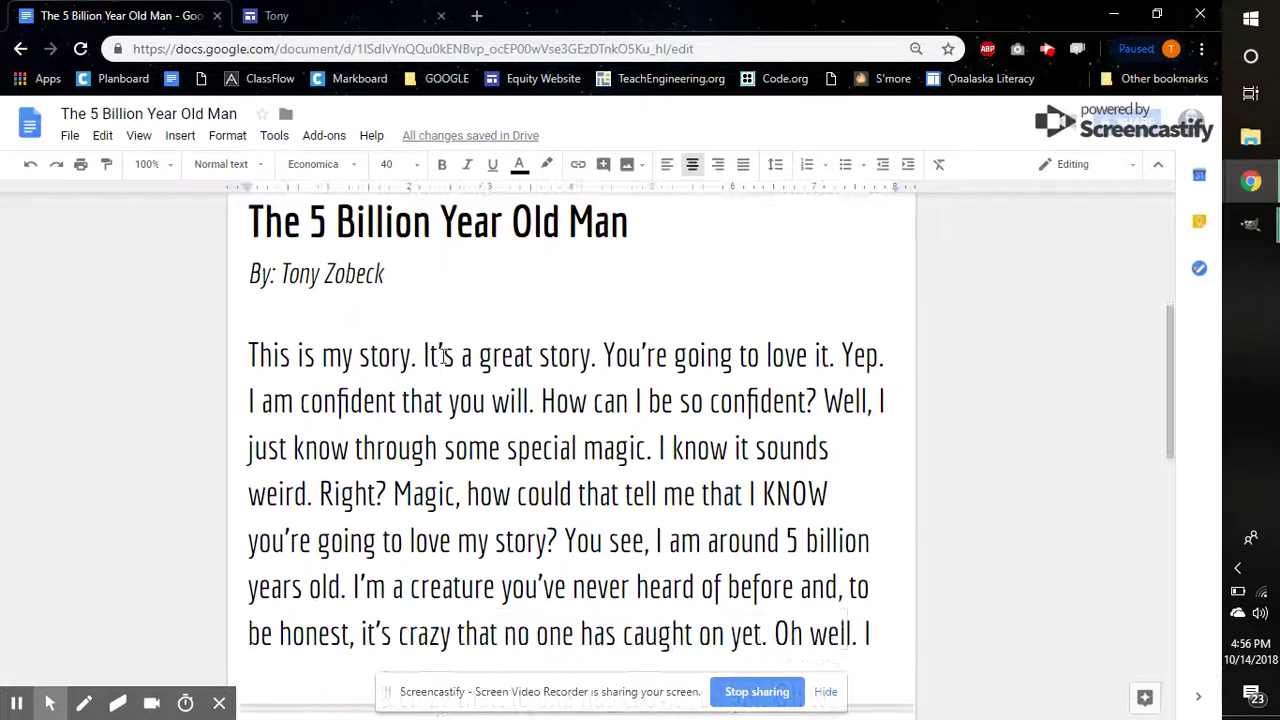
{"action": "left_click_drag", "start_coordinate": [253, 355], "coordinate": [558, 540]}
{"action": "key", "text": "ctrl+c"}
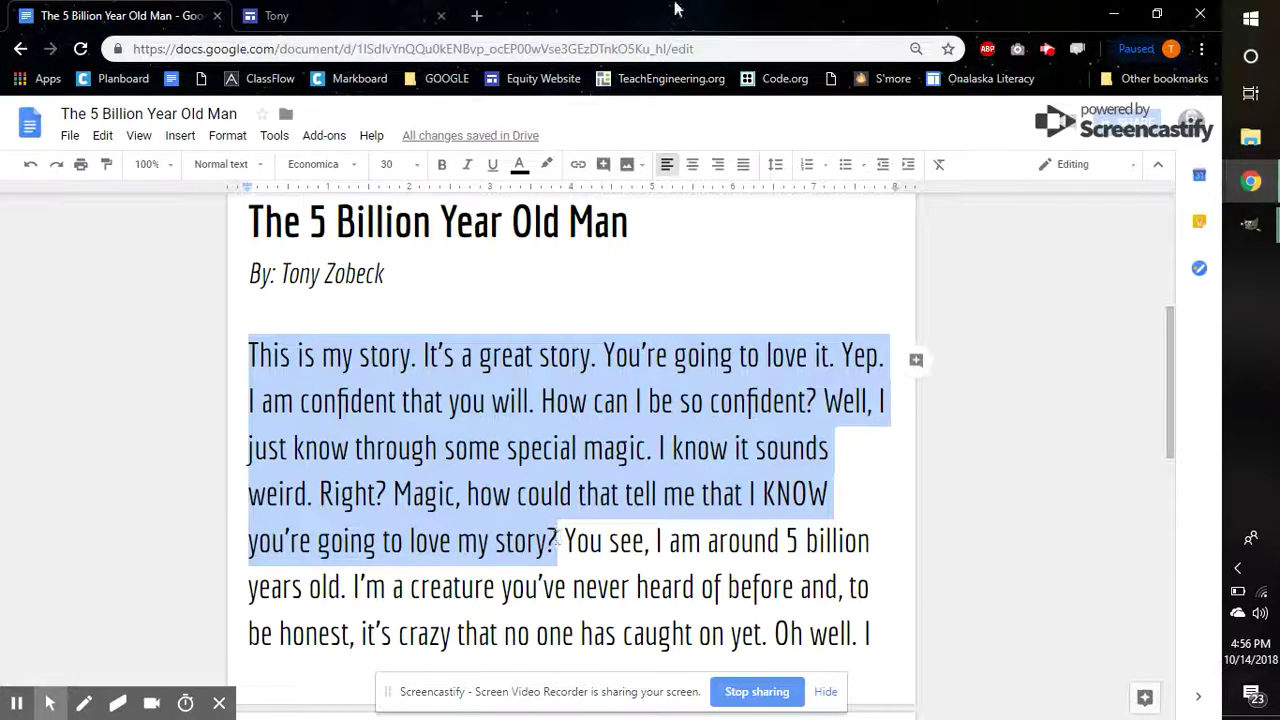
Return to Google Sites and paste the copied passage into the text box beside the image.
{"action": "left_click", "coordinate": [345, 15]}
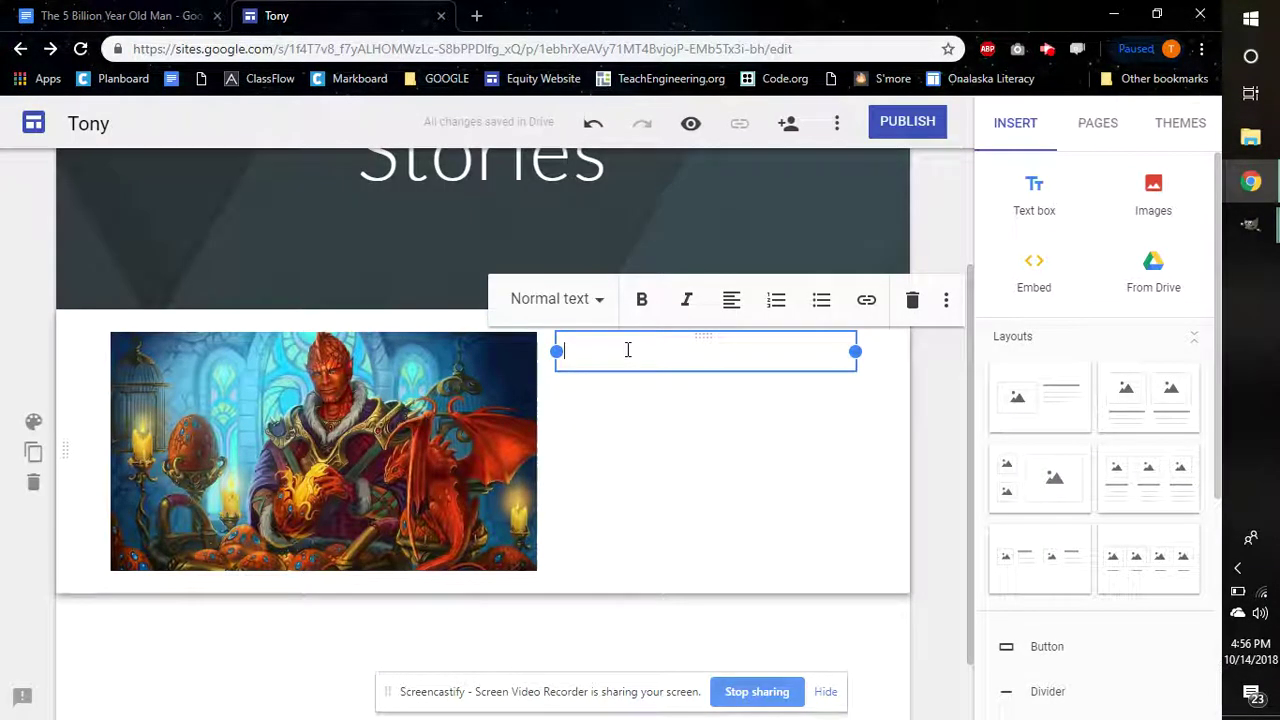
{"action": "key", "text": "ctrl+v"}
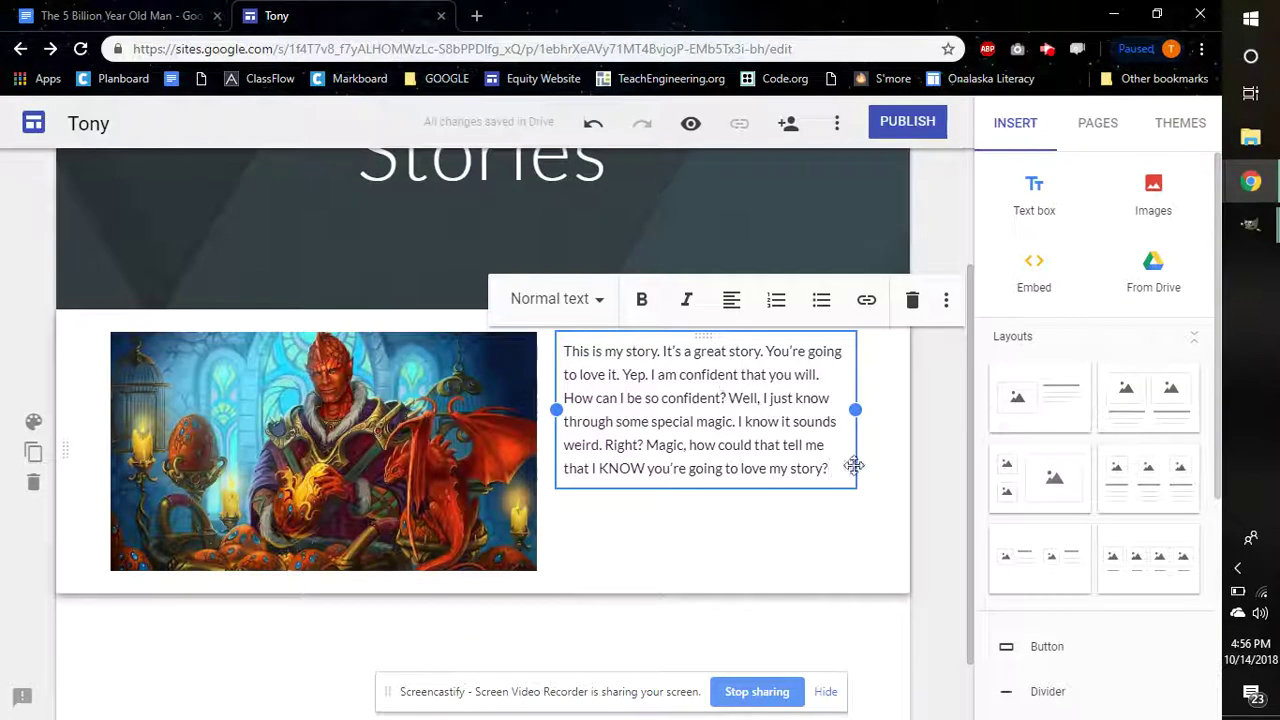
{"action": "key", "text": "Return"}
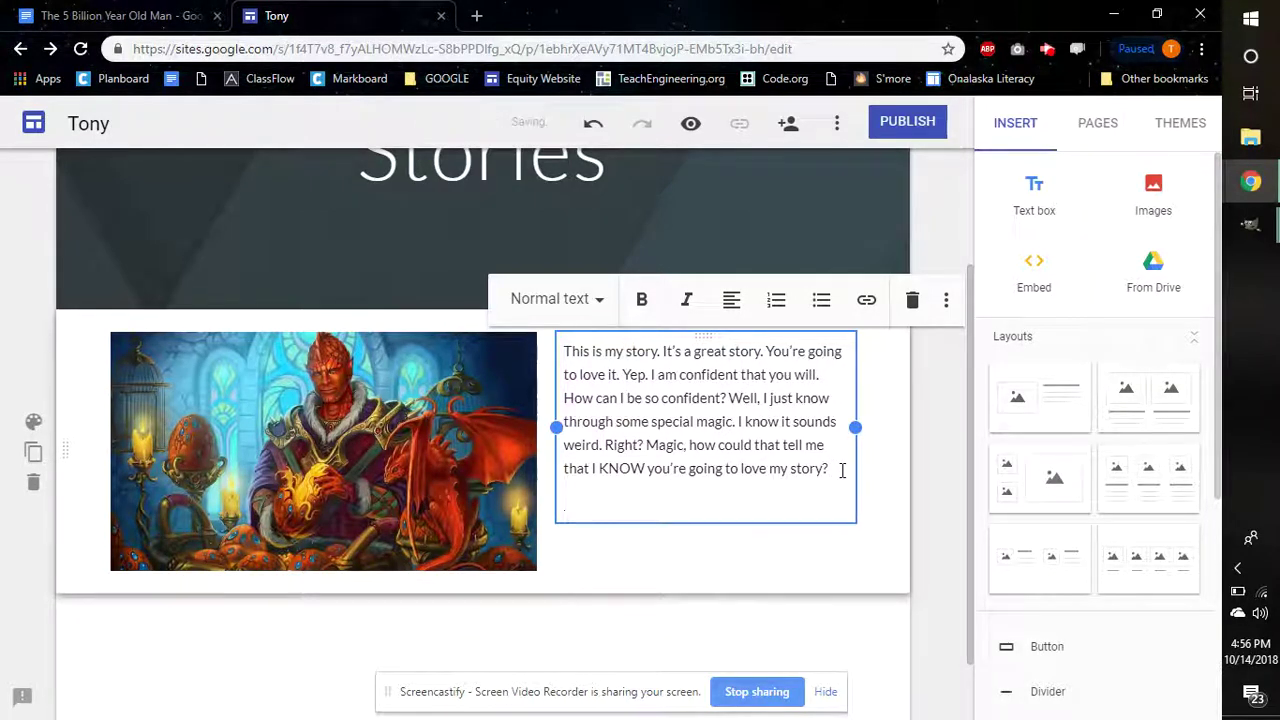
{"action": "key", "text": "BackSpace"}
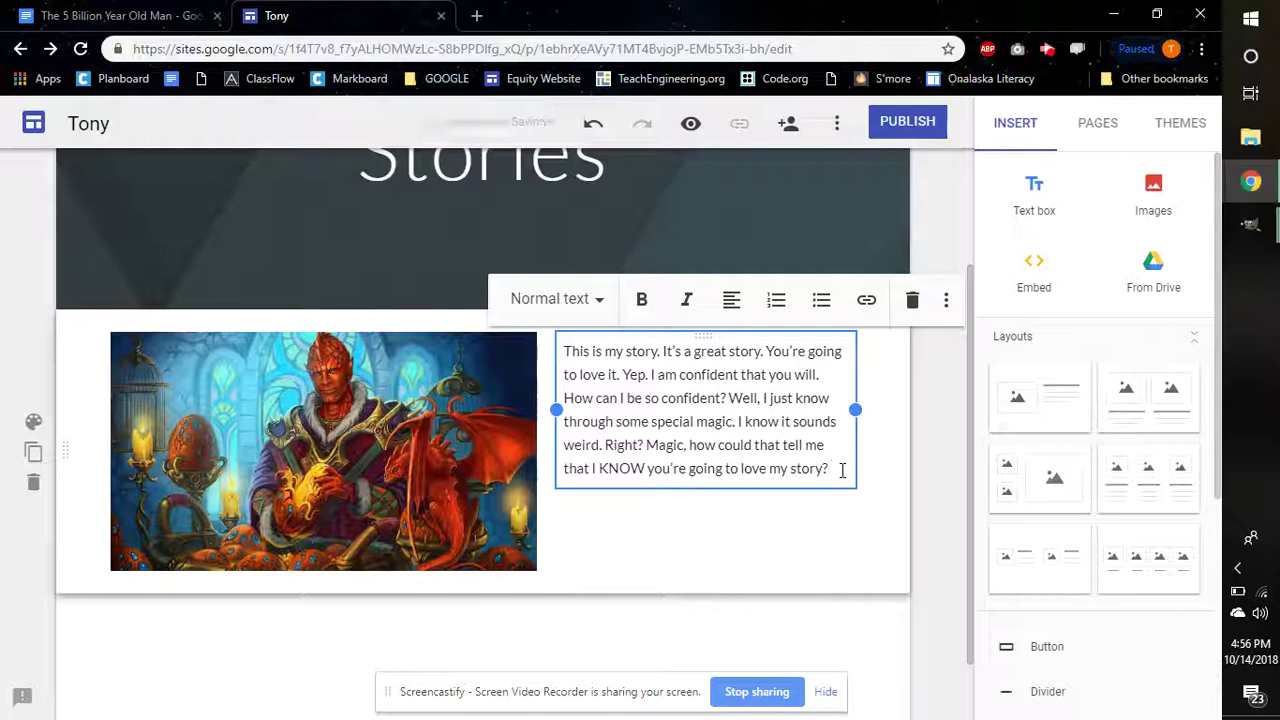
Add the title line "The 5 Billion Year Old Man" above the pasted paragraph in the text box.
{"action": "left_click", "coordinate": [565, 351]}
{"action": "key", "text": "Return"}
{"action": "key", "text": "Up"}
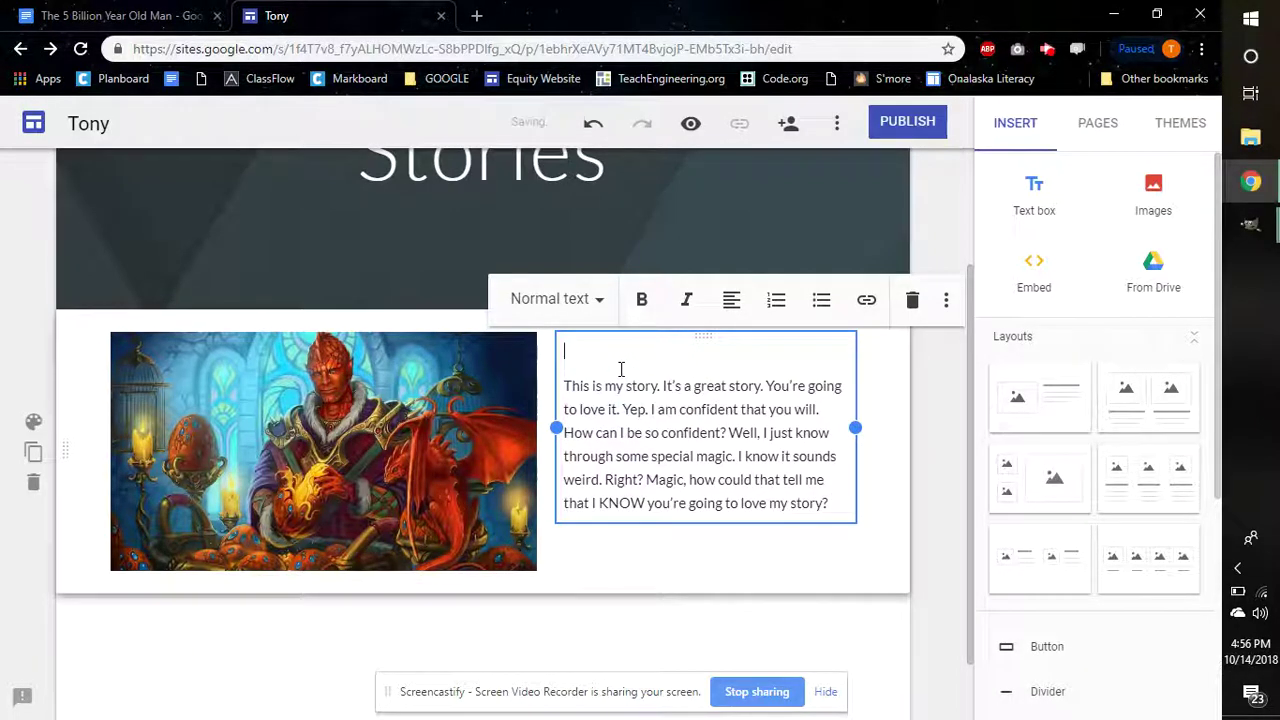
{"action": "type", "text": "Tehe"}
{"action": "key", "text": "BackSpace"}
{"action": "key", "text": "BackSpace"}
{"action": "key", "text": "BackSpace"}
{"action": "type", "text": "h4"}
{"action": "type", "text": " B"}
{"action": "type", "text": "illion Year Old Man"}
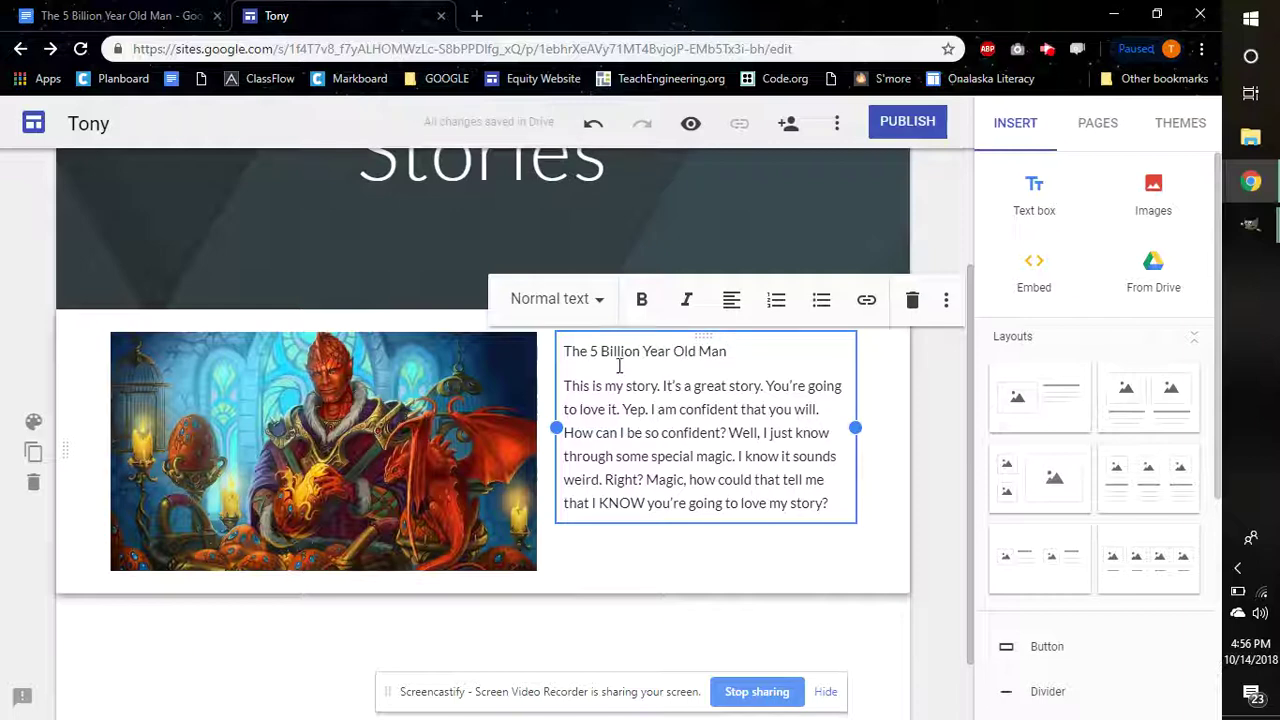
Make the title line "The 5 Billion Year Old Man" bold.
{"action": "triple_click", "coordinate": [608, 354]}
{"action": "left_click", "coordinate": [641, 299]}
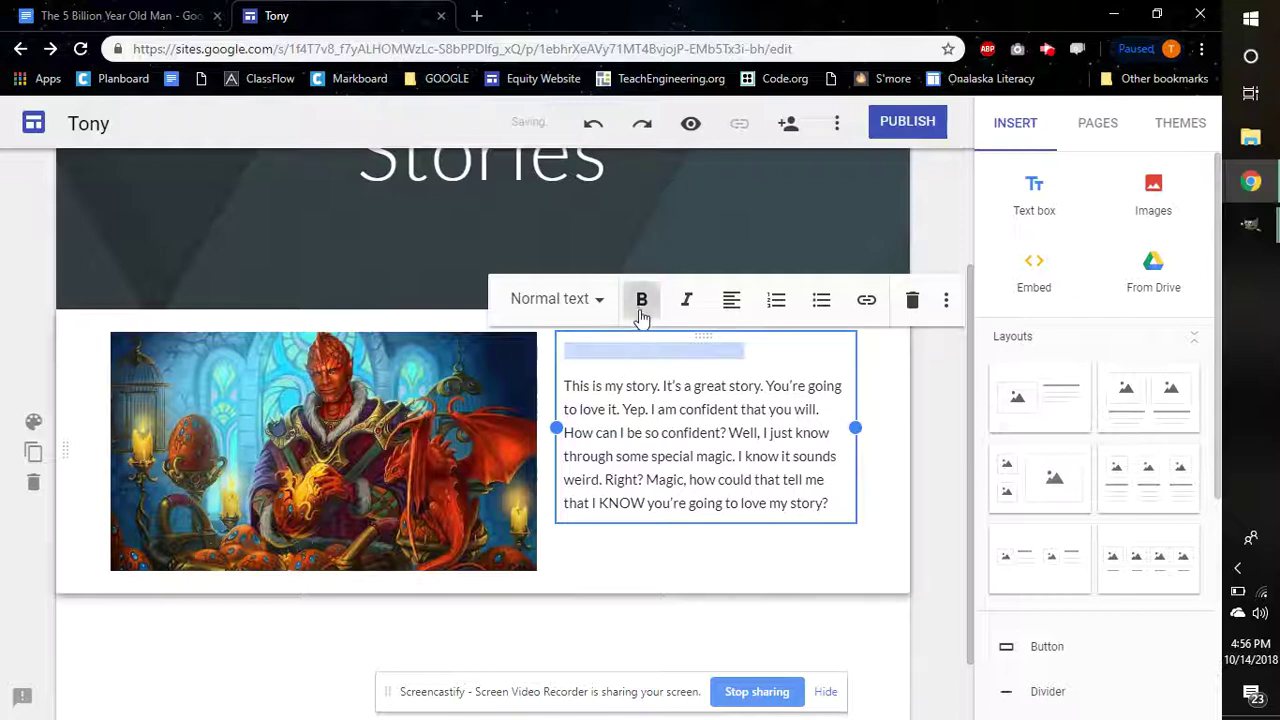
{"action": "left_click", "coordinate": [652, 388]}
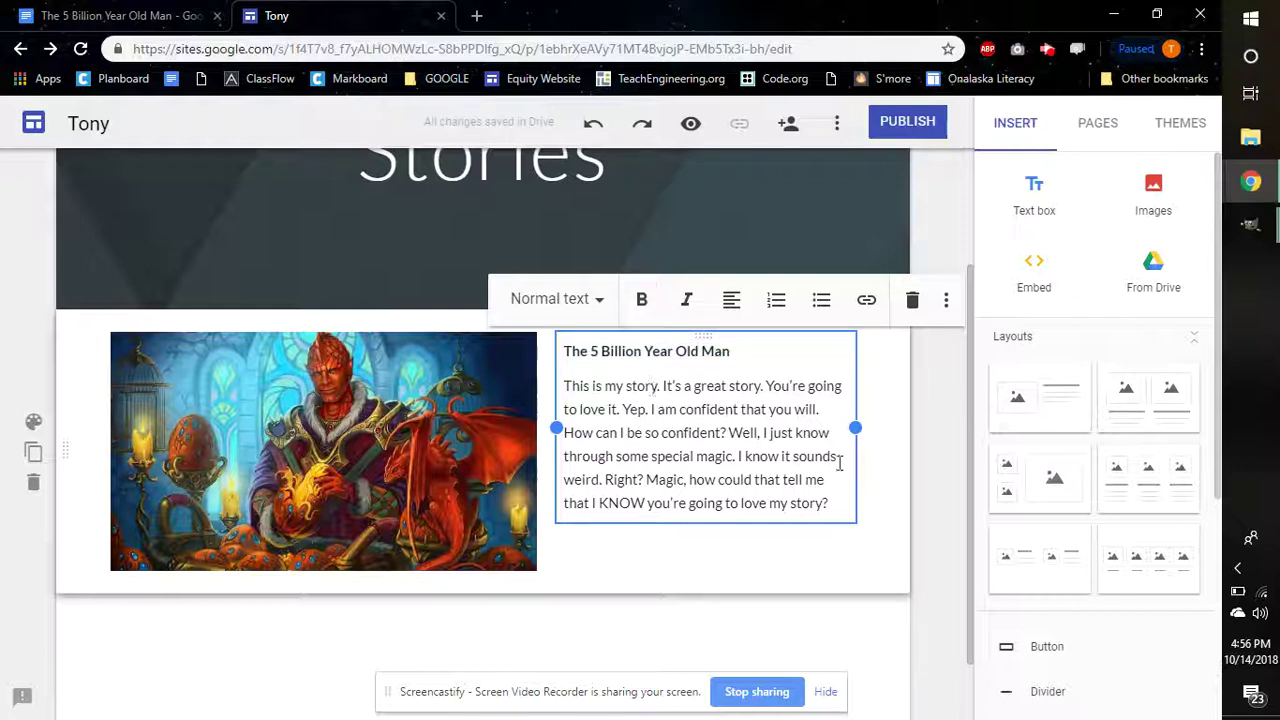
Place the cursor after the pasted paragraph and copy the story's Publish to the web link from Google Docs.
{"action": "left_click", "coordinate": [841, 503]}
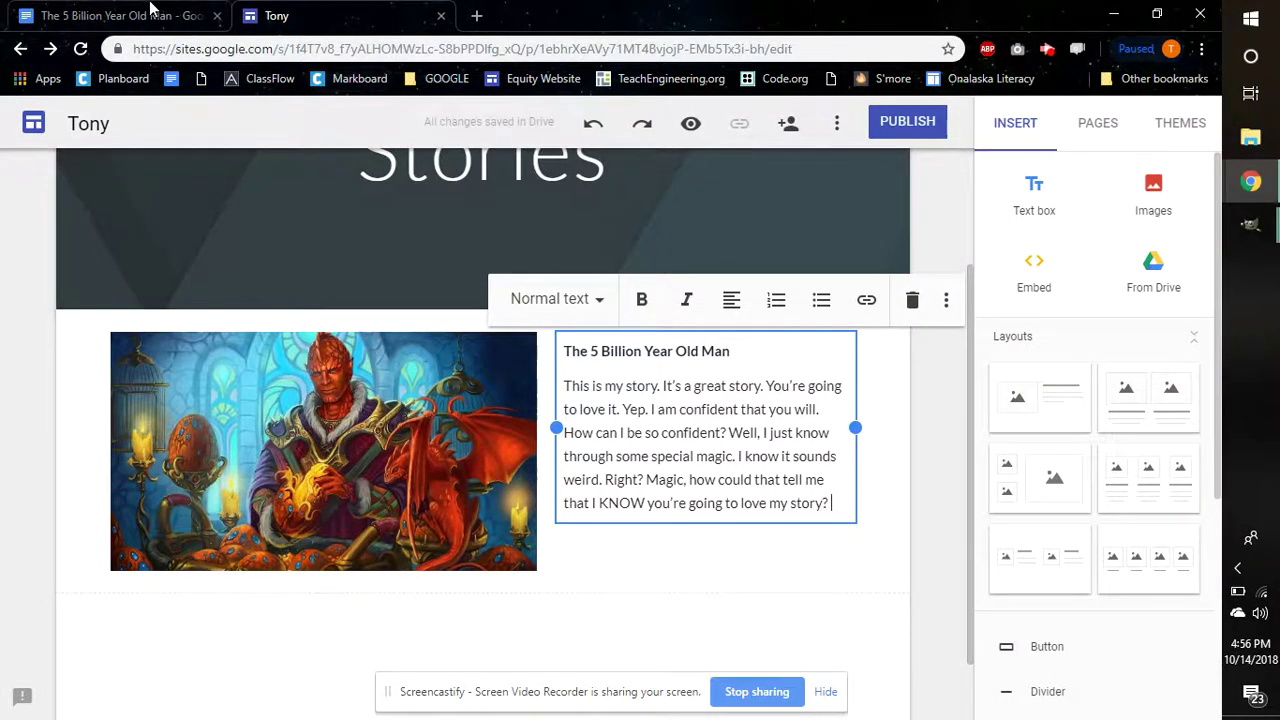
{"action": "left_click", "coordinate": [120, 15]}
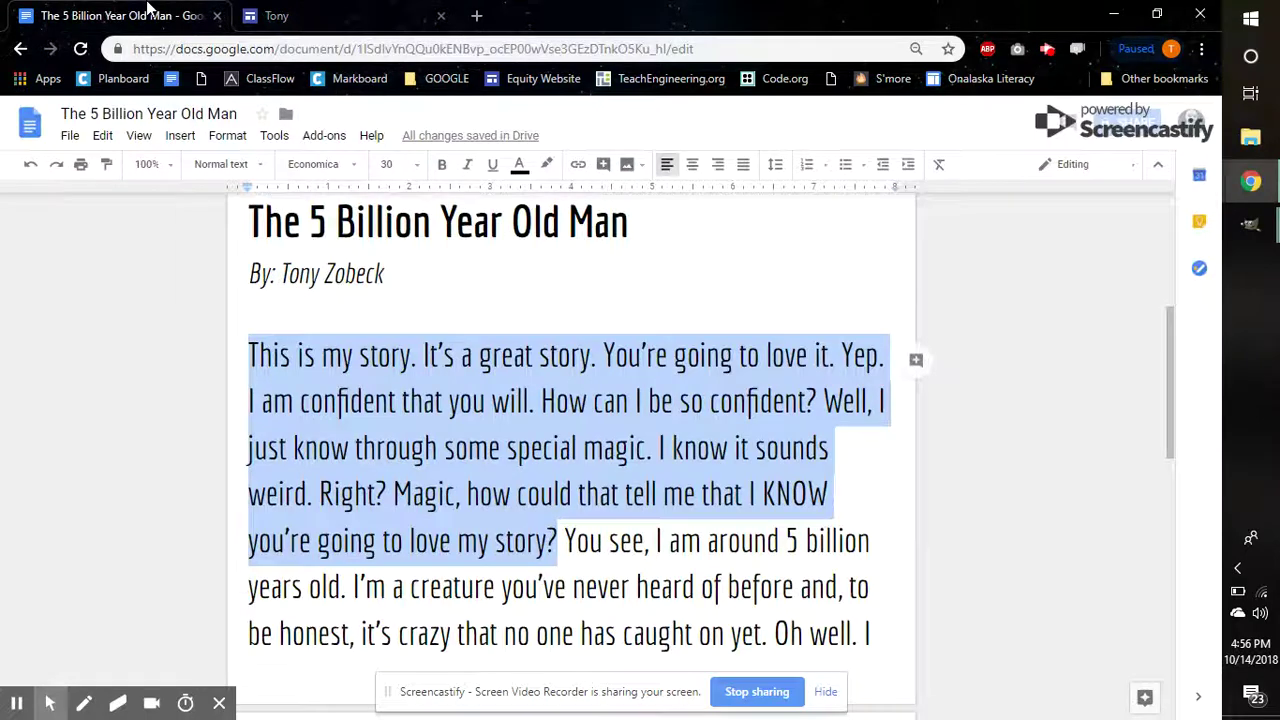
{"action": "left_click", "coordinate": [70, 136]}
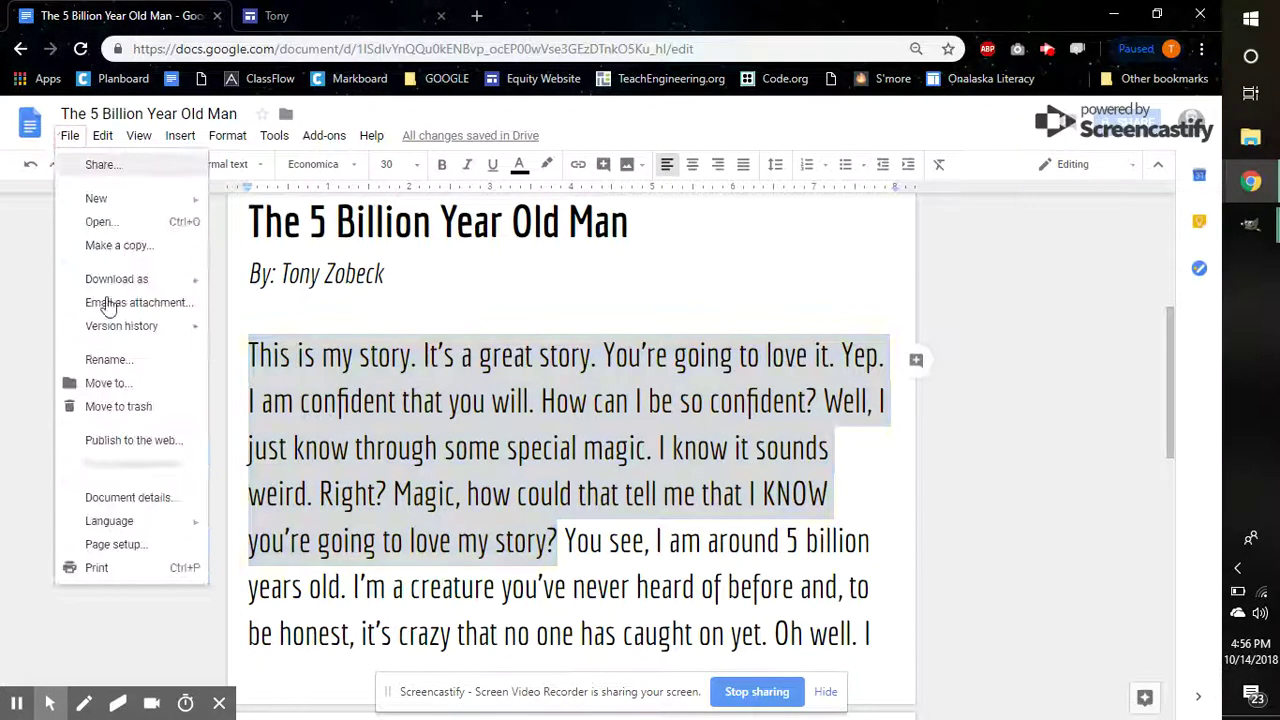
{"action": "left_click", "coordinate": [120, 440]}
{"action": "left_click", "coordinate": [476, 368]}
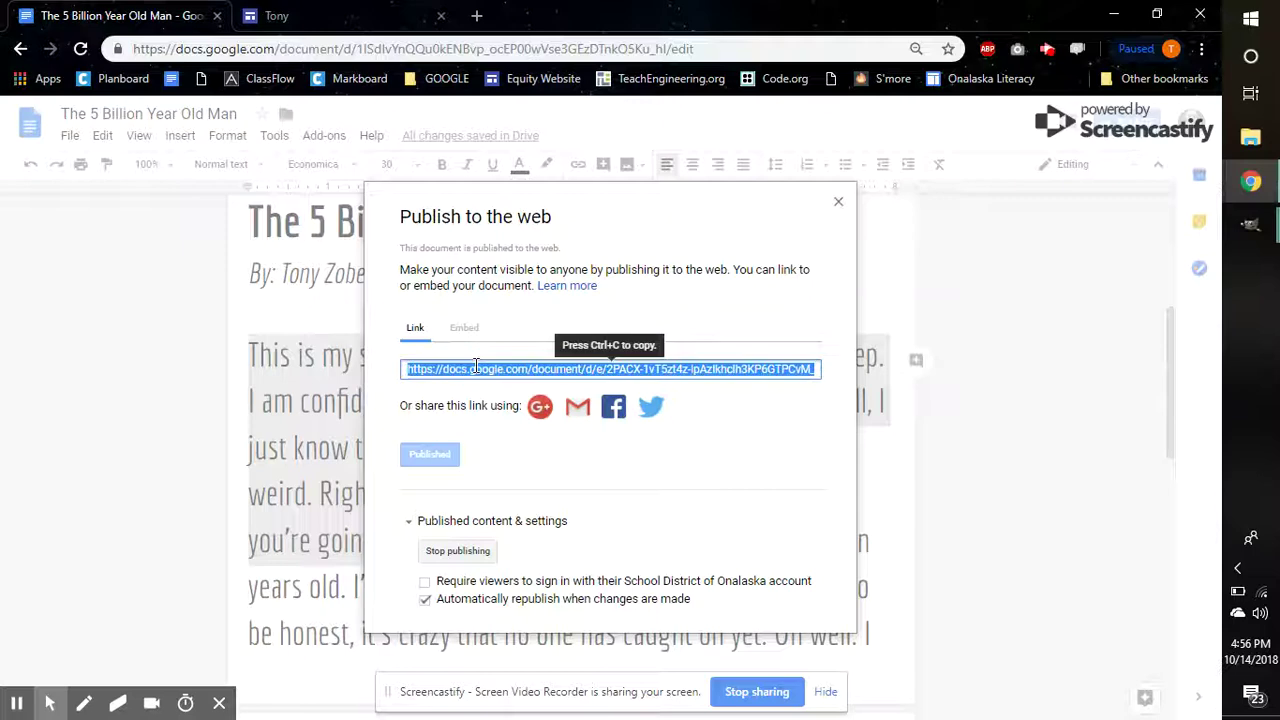
{"action": "right_click", "coordinate": [480, 368]}
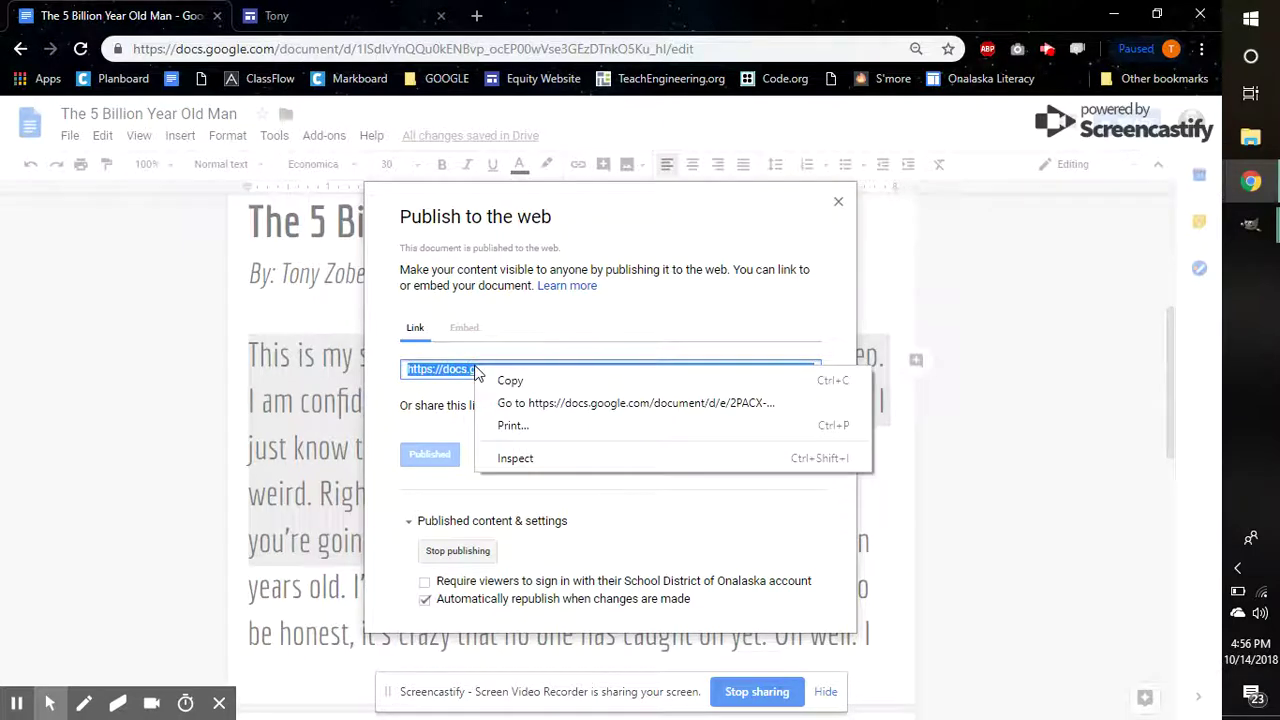
{"action": "left_click", "coordinate": [505, 378]}
Return to Google Sites and start a link after the pasted paragraph, with the copied published story URL as its address.
{"action": "left_click", "coordinate": [430, 10]}
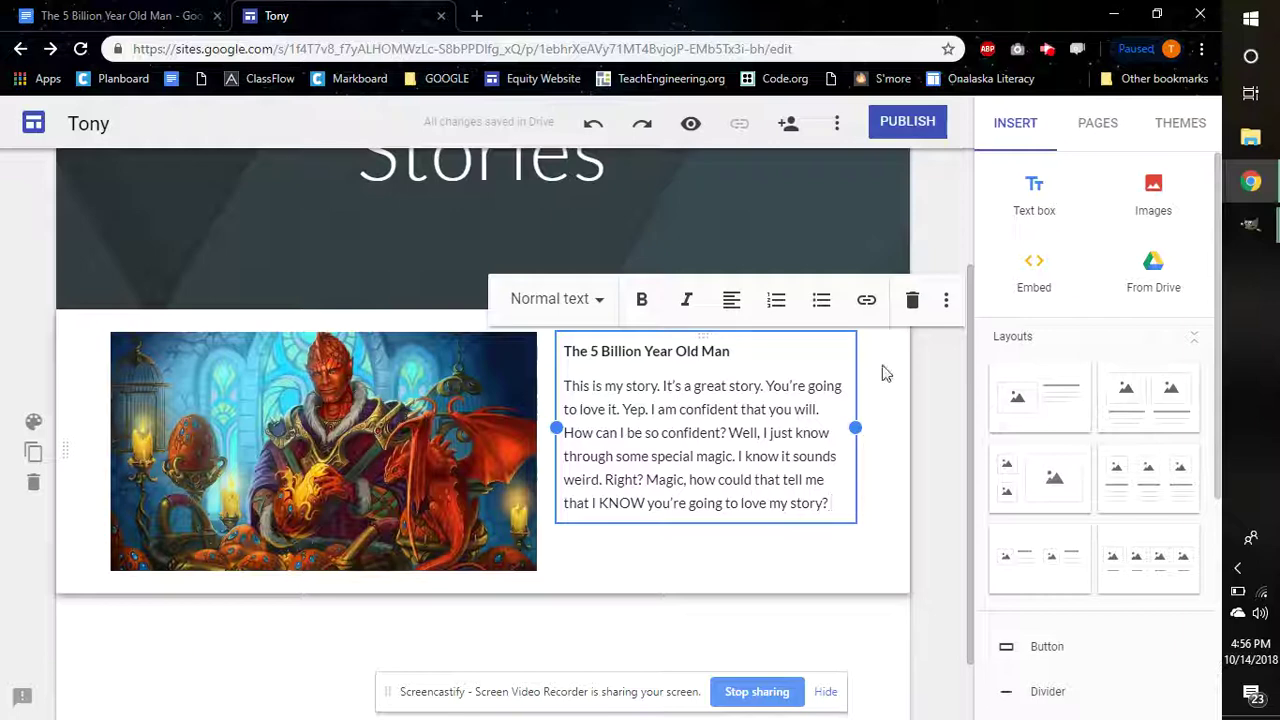
{"action": "left_click", "coordinate": [866, 302]}
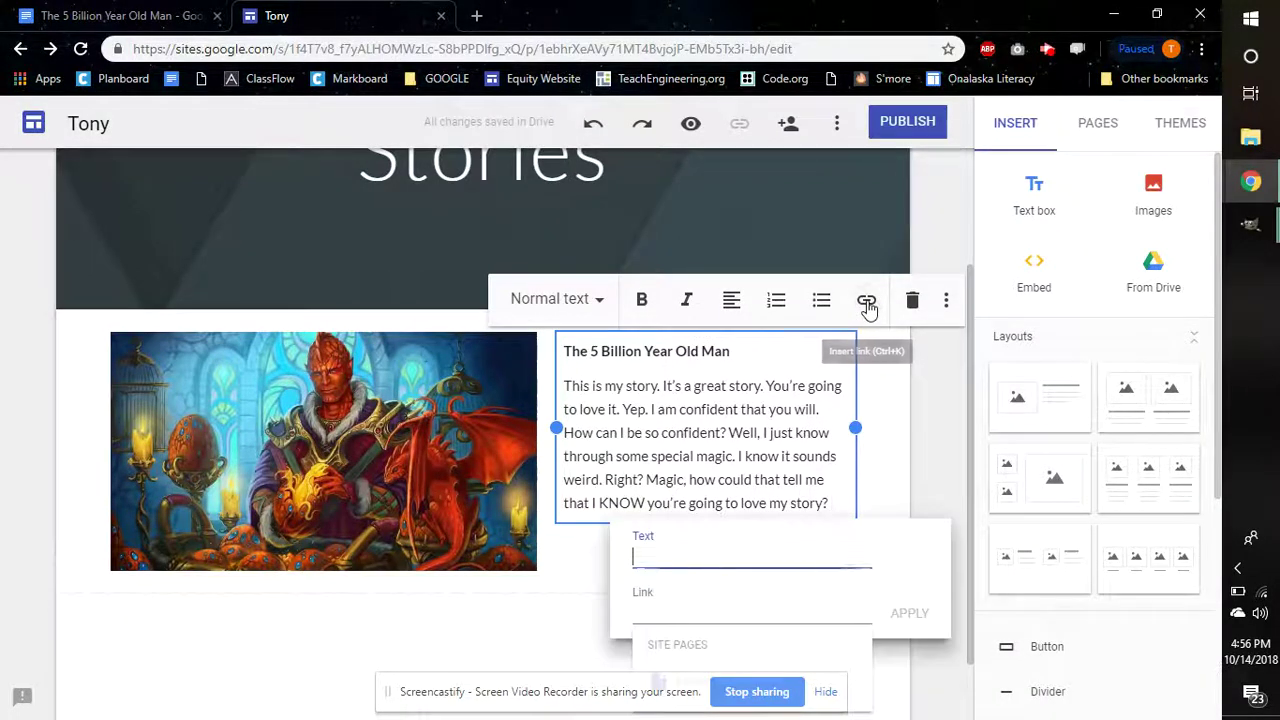
{"action": "left_click", "coordinate": [668, 610]}
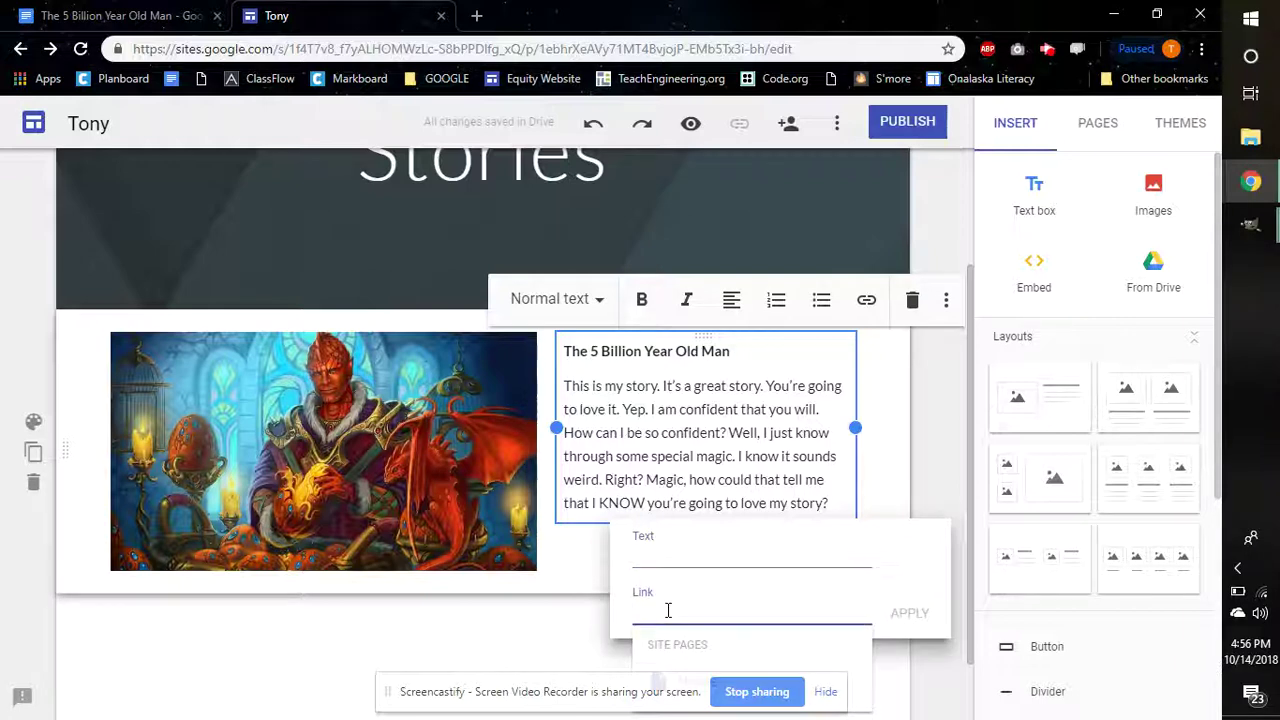
{"action": "key", "text": "ctrl+v"}
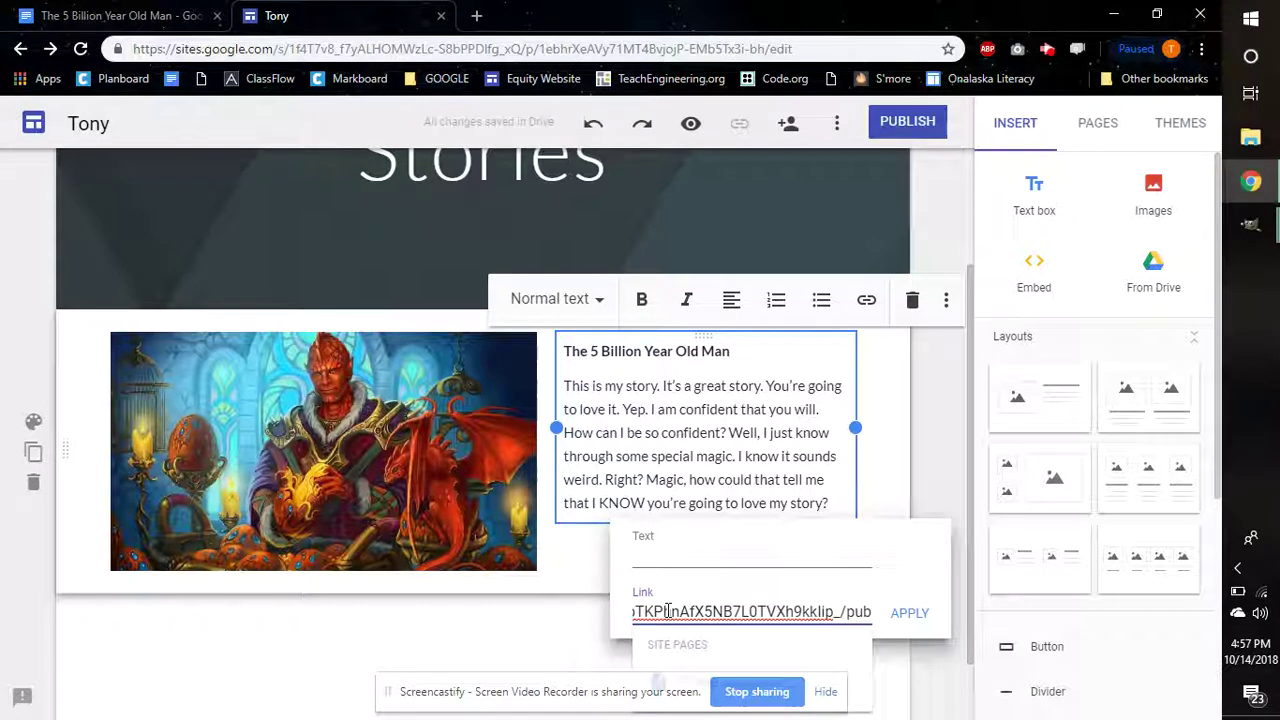
{"action": "right_click", "coordinate": [676, 607]}
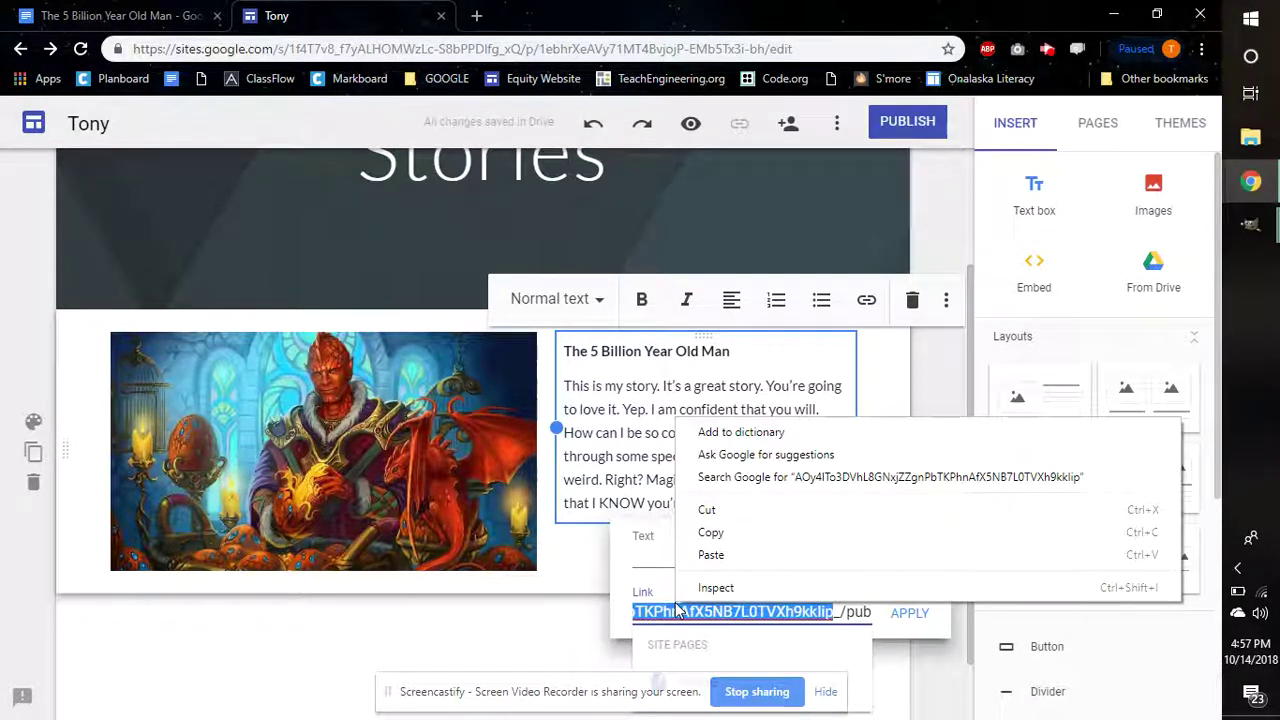
Set the link's display text to "Read Here" and apply the link to the text box.
{"action": "left_click", "coordinate": [652, 550]}
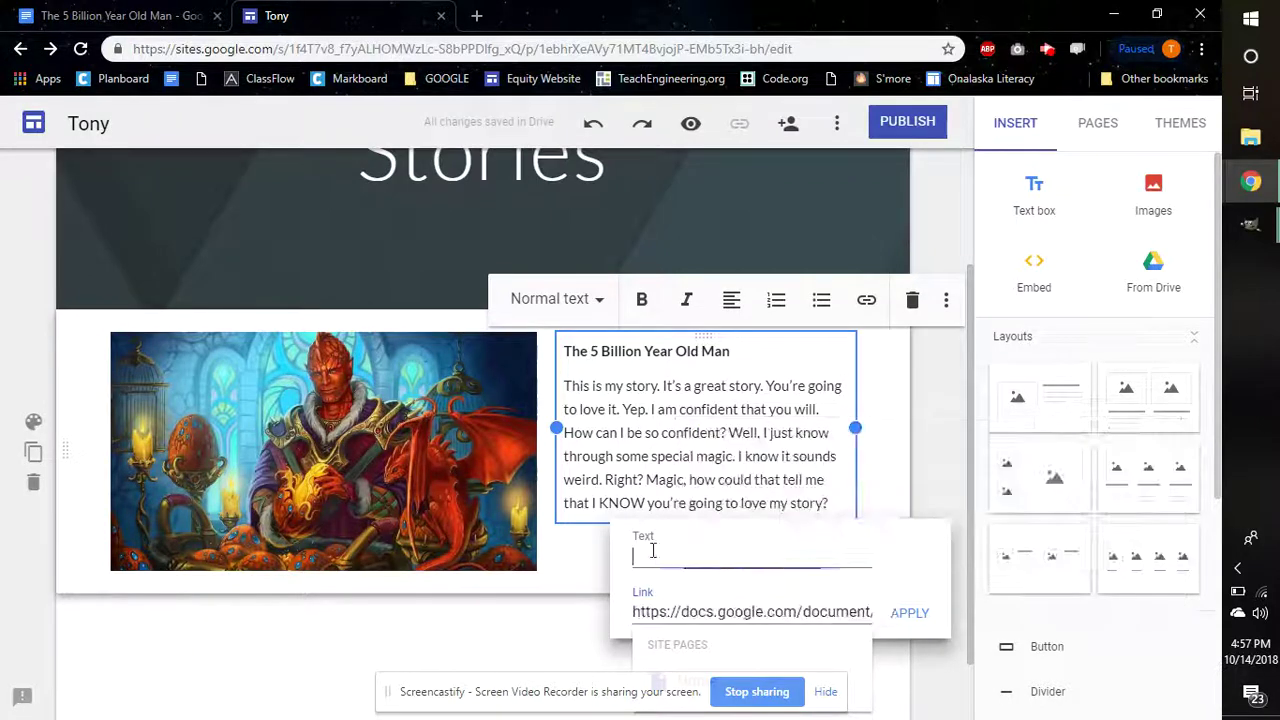
{"action": "type", "text": "Read Here"}
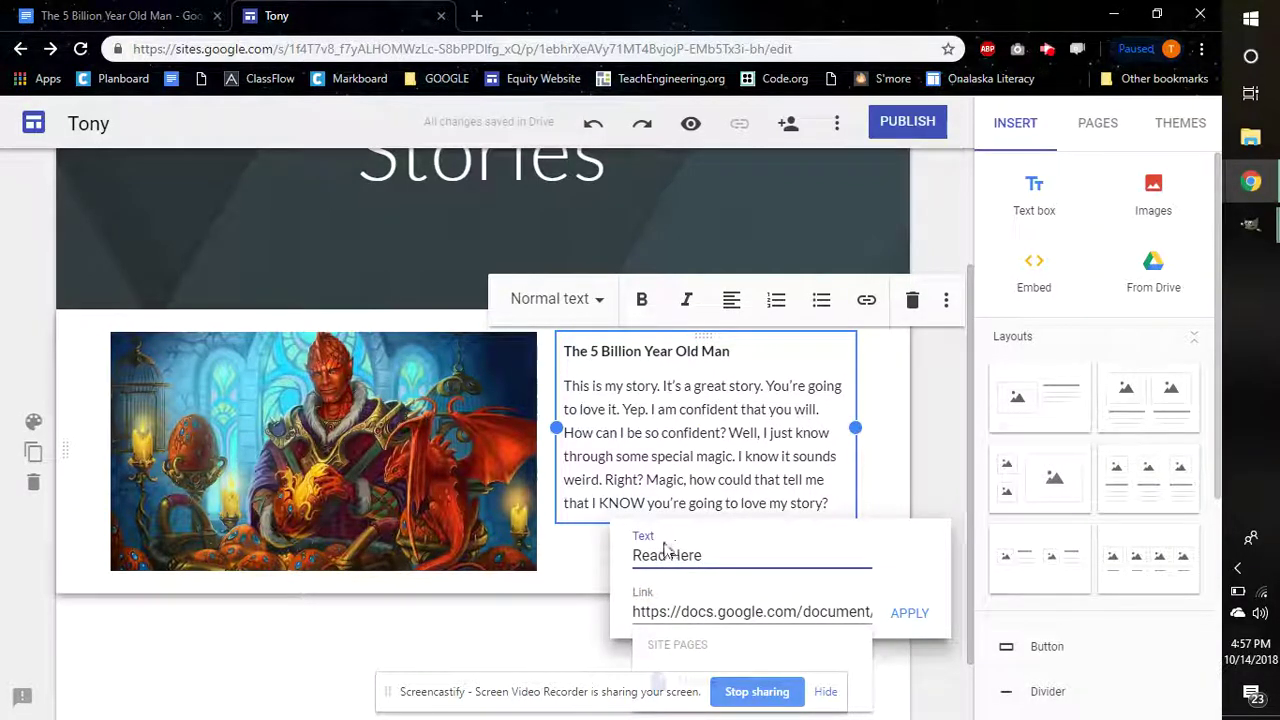
{"action": "left_click", "coordinate": [893, 619]}
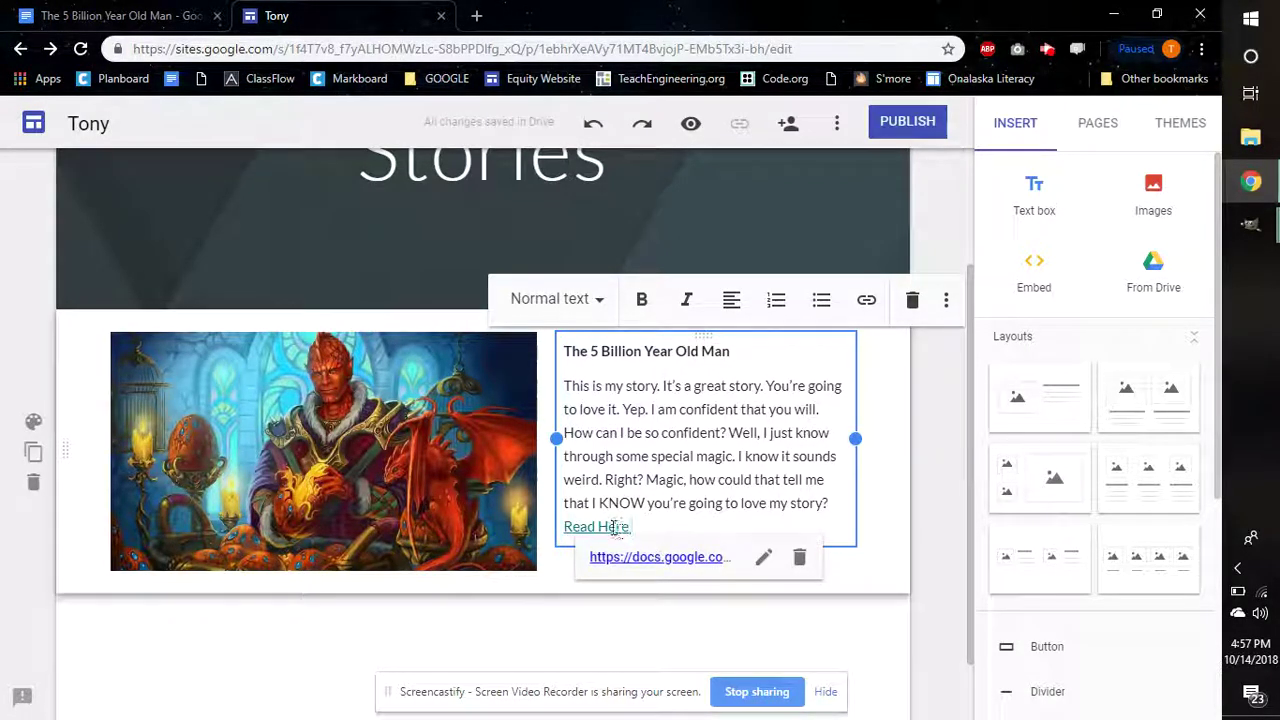
{"action": "left_click", "coordinate": [950, 469]}
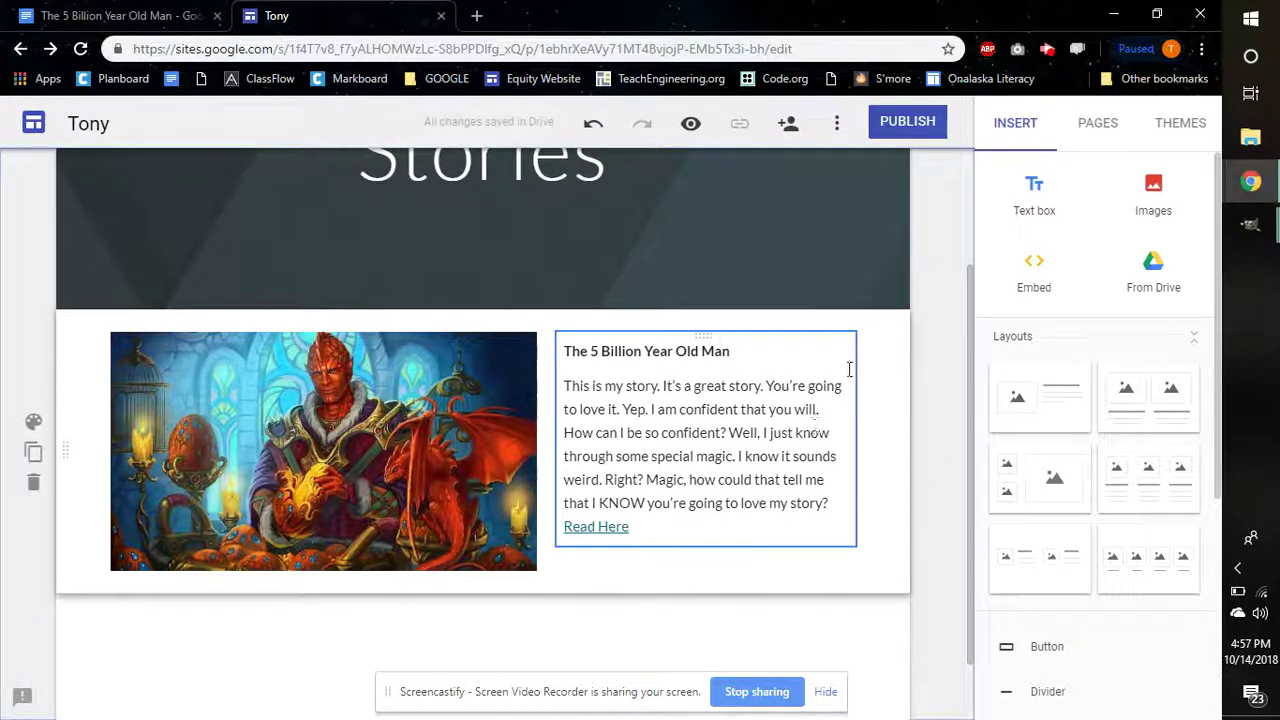
Test the "Read Here" link by viewing the published story it opens, then return to the Stories page.
{"action": "scroll", "coordinate": [671, 346], "scroll_direction": "up", "scroll_amount": 2}
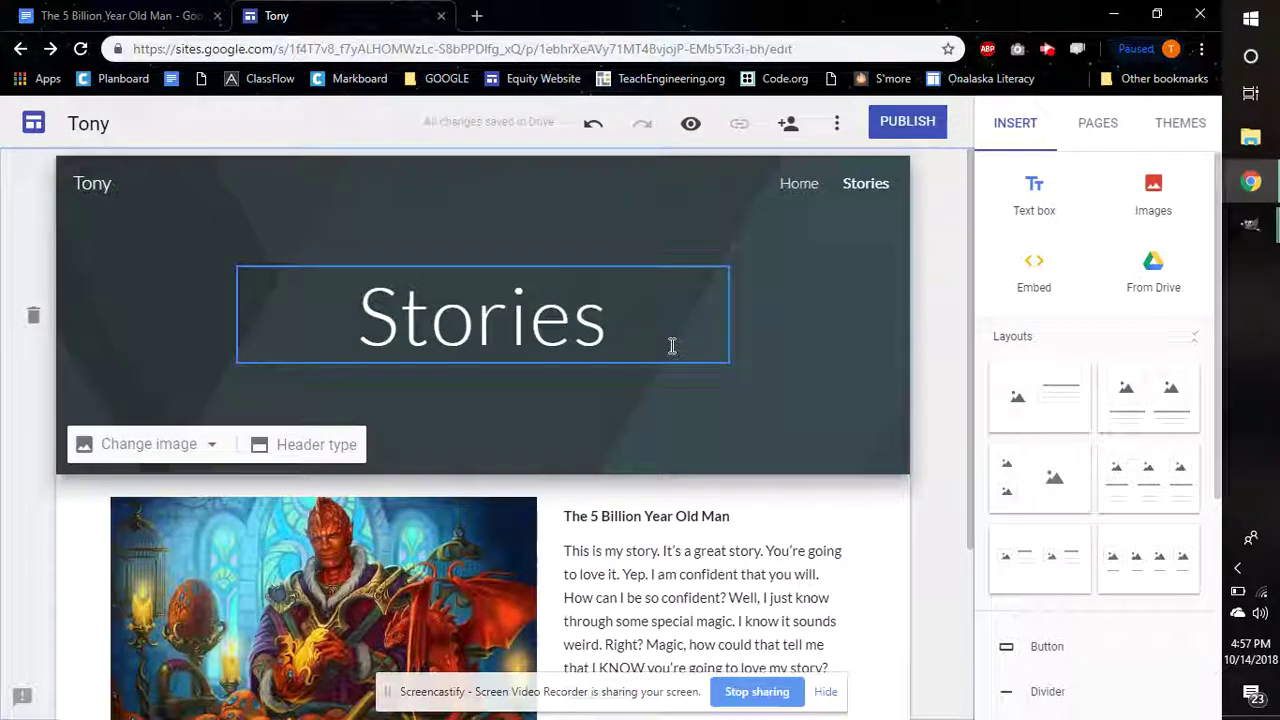
{"action": "scroll", "coordinate": [671, 346], "scroll_direction": "down", "scroll_amount": 2}
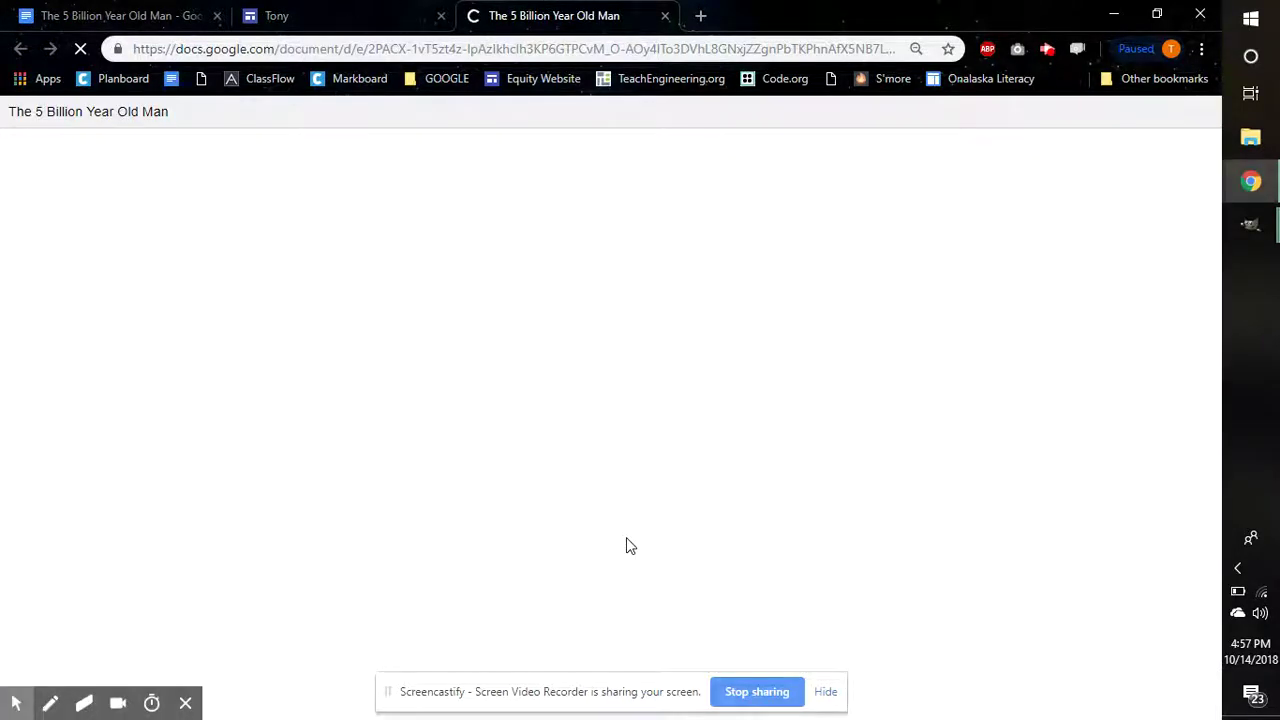
{"action": "scroll", "coordinate": [716, 503], "scroll_direction": "down", "scroll_amount": 2}
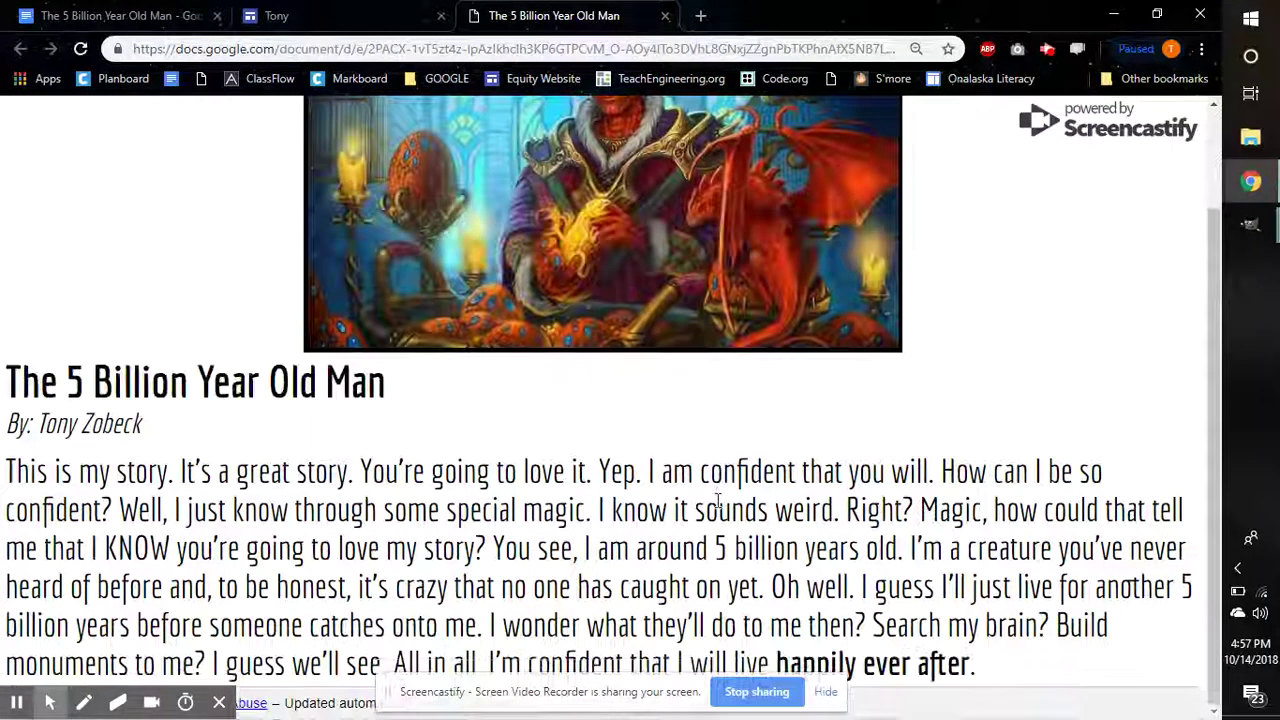
{"action": "left_click", "coordinate": [665, 16]}
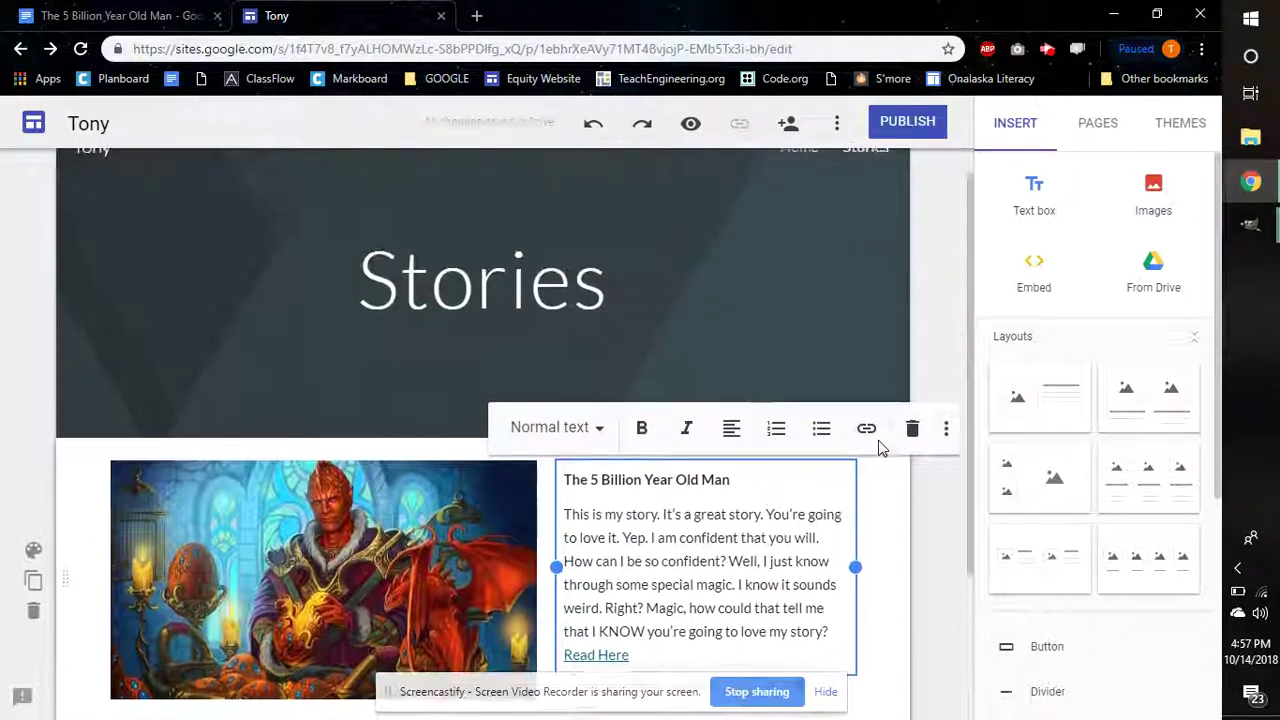
{"action": "mouse_move", "coordinate": [118, 342]}
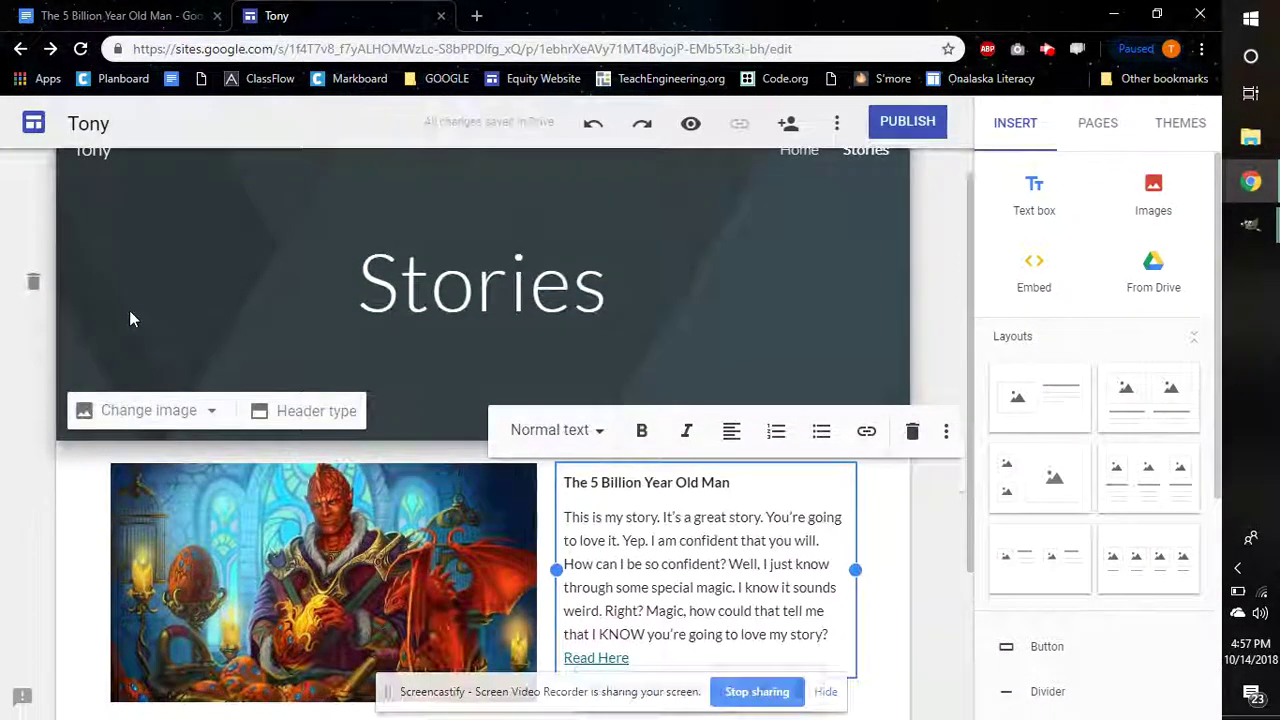
{"action": "scroll", "coordinate": [129, 310], "scroll_direction": "up", "scroll_amount": 1}
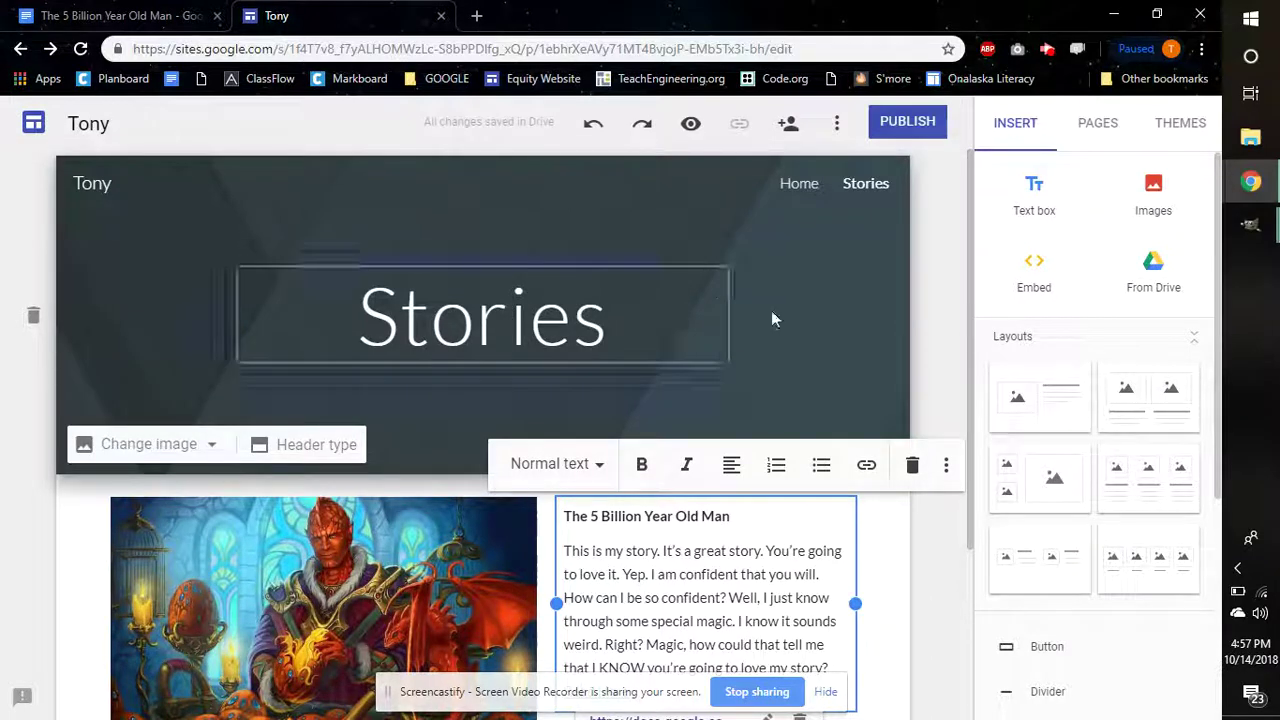
{"action": "scroll", "coordinate": [929, 363], "scroll_direction": "down", "scroll_amount": 2}
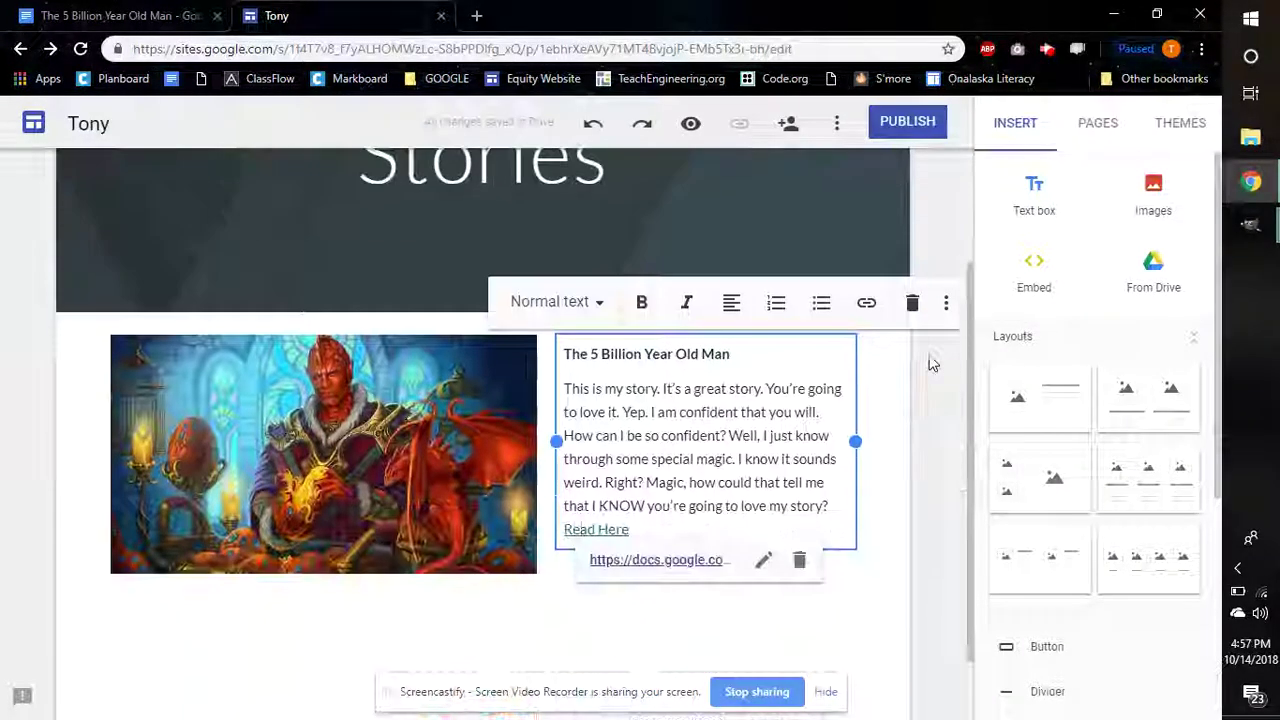